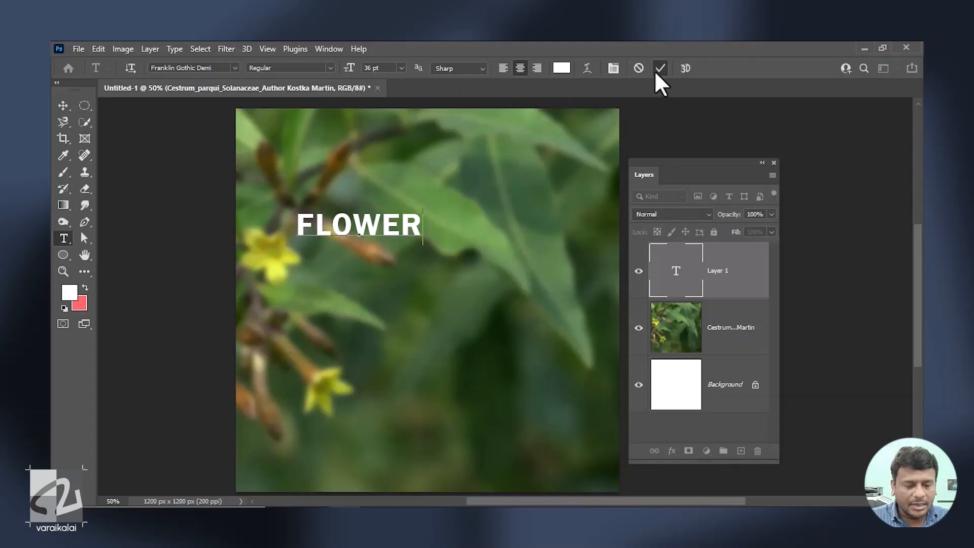
# - Commit the FLOWER heading and move it up toward the horizontal centre of the photo
pyautogui.click(659, 70)
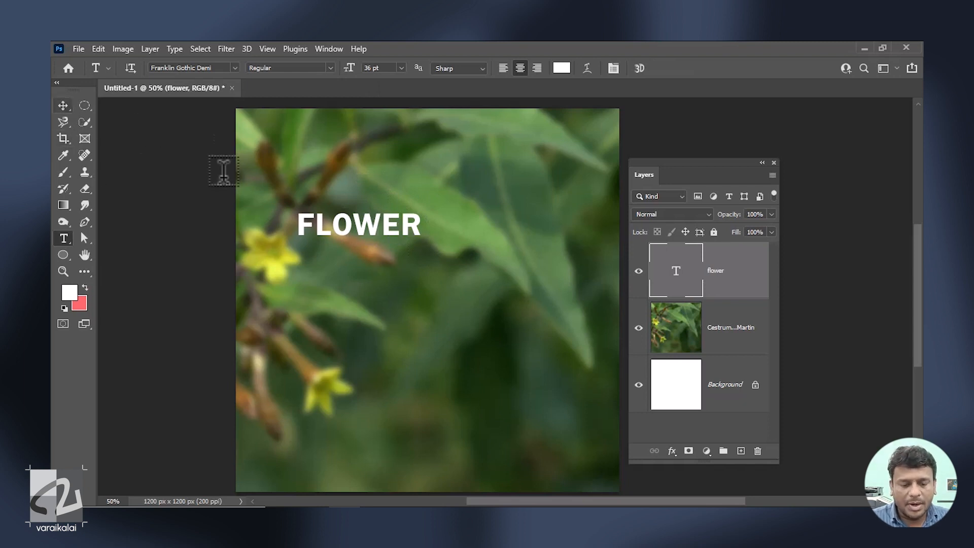
pyautogui.press('v')
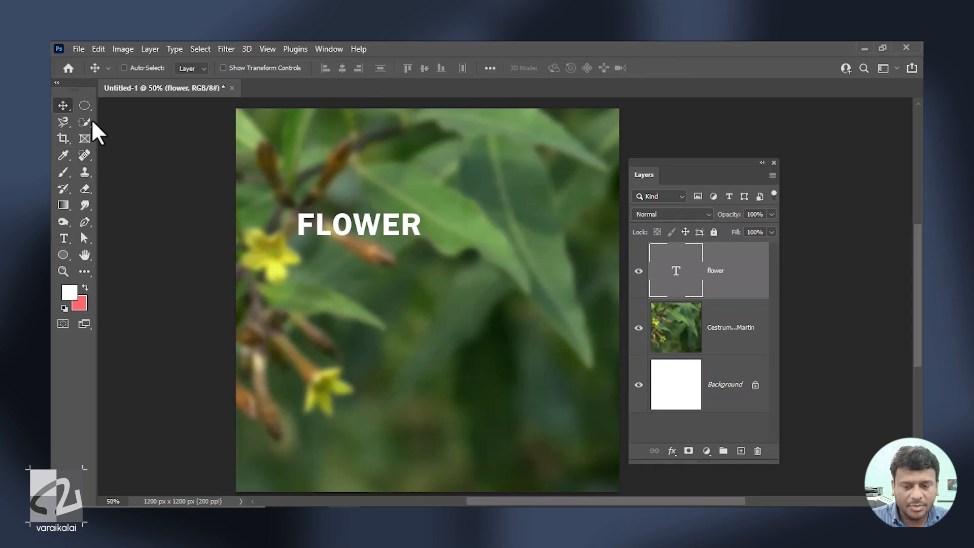
pyautogui.moveTo(274, 224); pyautogui.dragTo(385, 183)
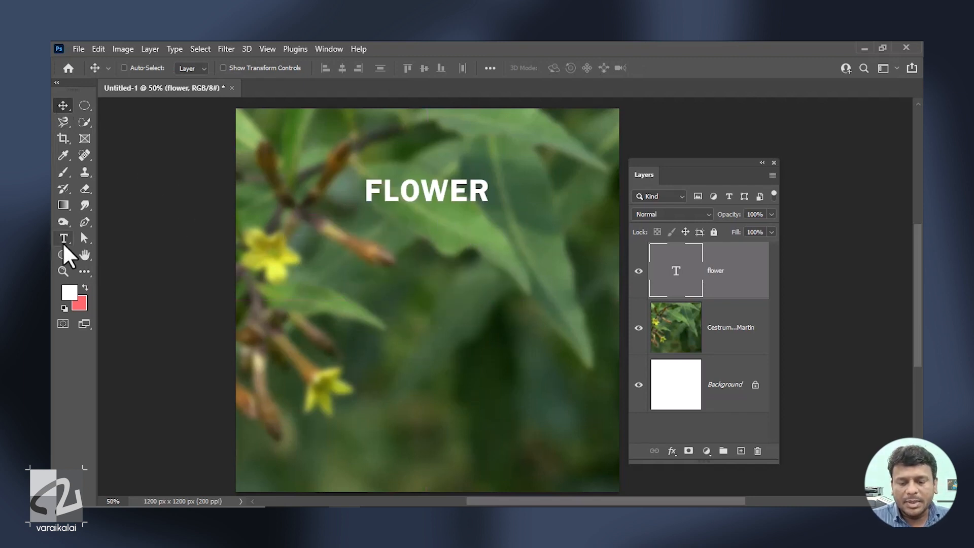
# - Create a paragraph text box below the FLOWER heading, keep its Lorem ipsum placeholder text, and select the flower photo layer
pyautogui.click(64, 238)
pyautogui.moveTo(315, 278); pyautogui.dragTo(576, 430)
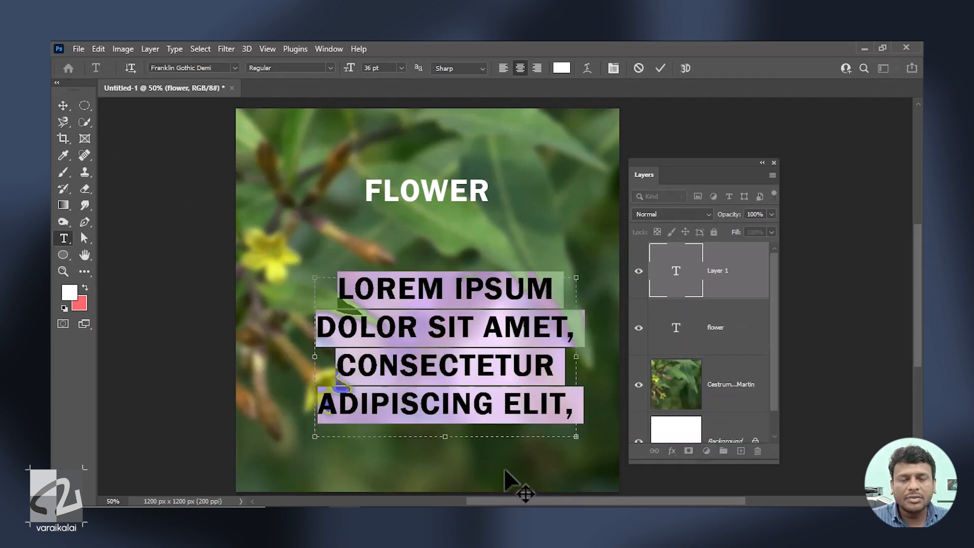
pyautogui.click(420, 331)
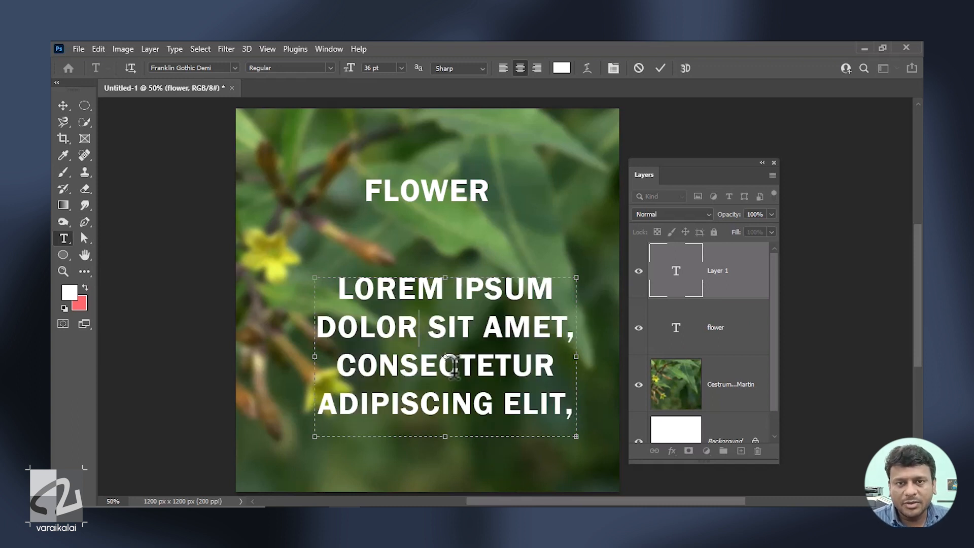
pyautogui.click(62, 105)
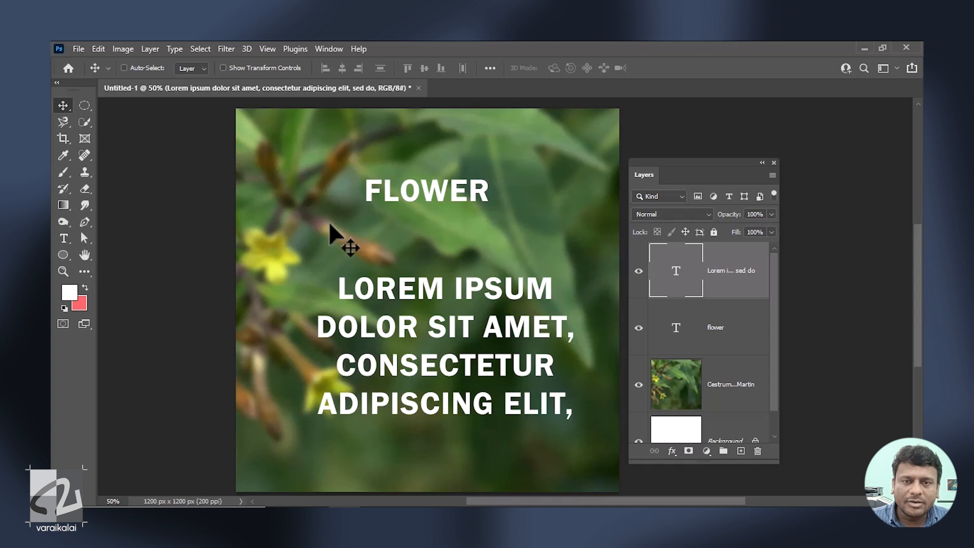
pyautogui.keyDown('ctrl'); pyautogui.click(328, 221); pyautogui.keyUp('ctrl')
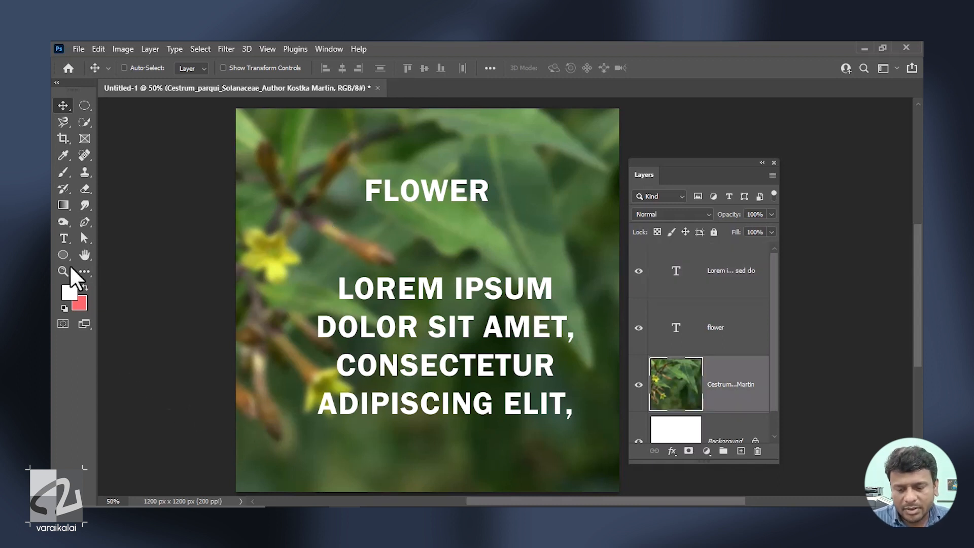
# - Insert the filler text "sfdsfs dsfsdf a" before SIT in the Lorem ipsum paragraph
pyautogui.click(62, 239)
pyautogui.click(447, 311)
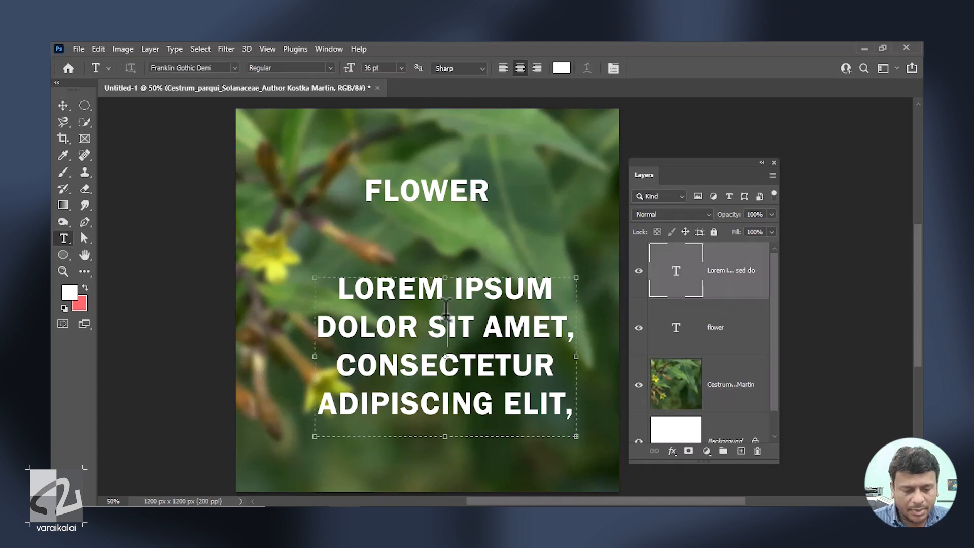
pyautogui.write('fdsfs')
pyautogui.press('Return')
pyautogui.write('dsfsdf a')
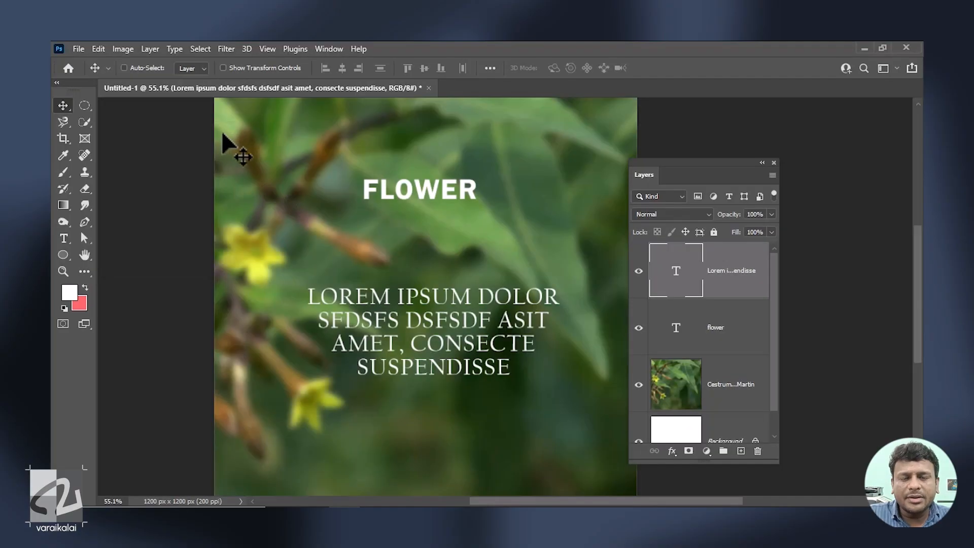
# - Try to extend the FLOWER heading with KDKSF, followed by KDSKSFD, SDFK and DS on separate lines
pyautogui.click(62, 240)
pyautogui.click(468, 189)
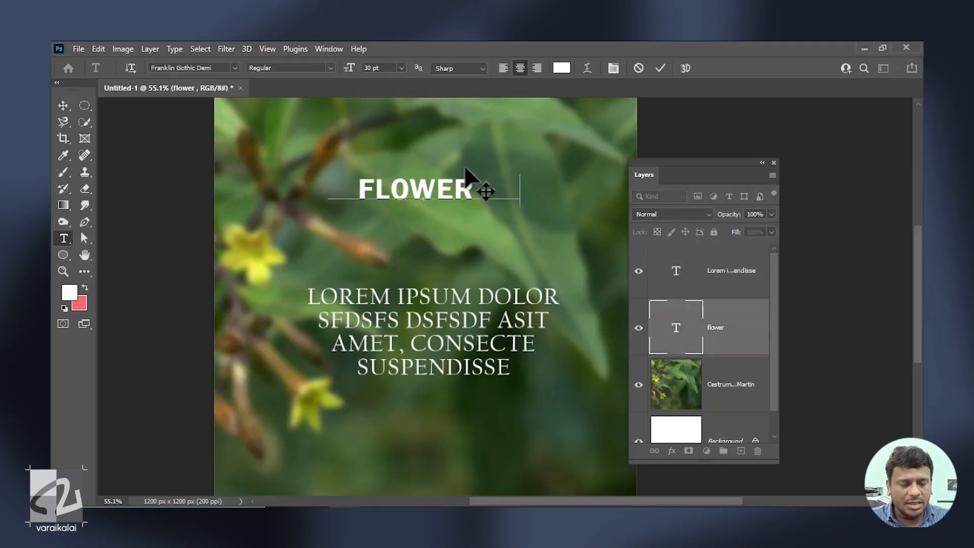
pyautogui.write('KDKSF ')
pyautogui.write('KDSKSFD')
pyautogui.press('Return')
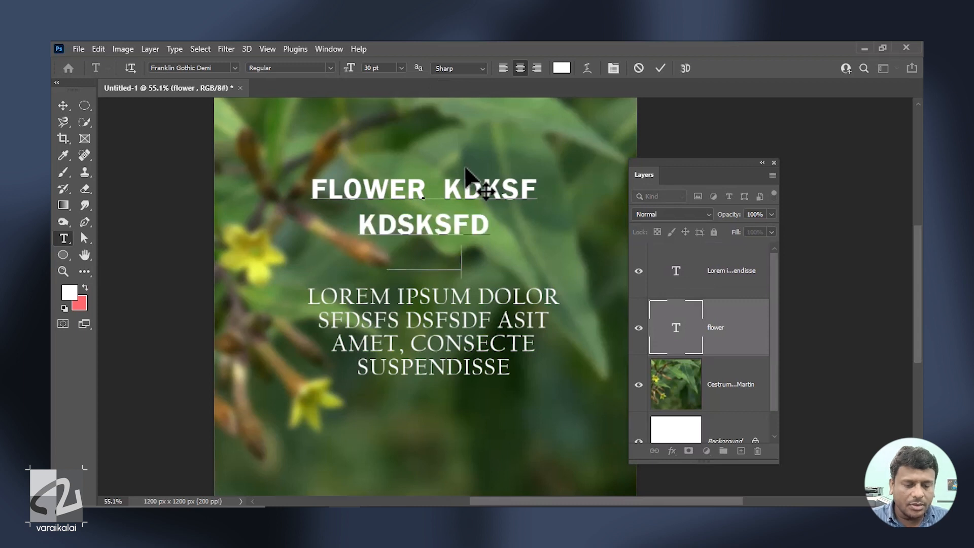
pyautogui.write('SDFK')
pyautogui.press('Return')
pyautogui.write('DS')
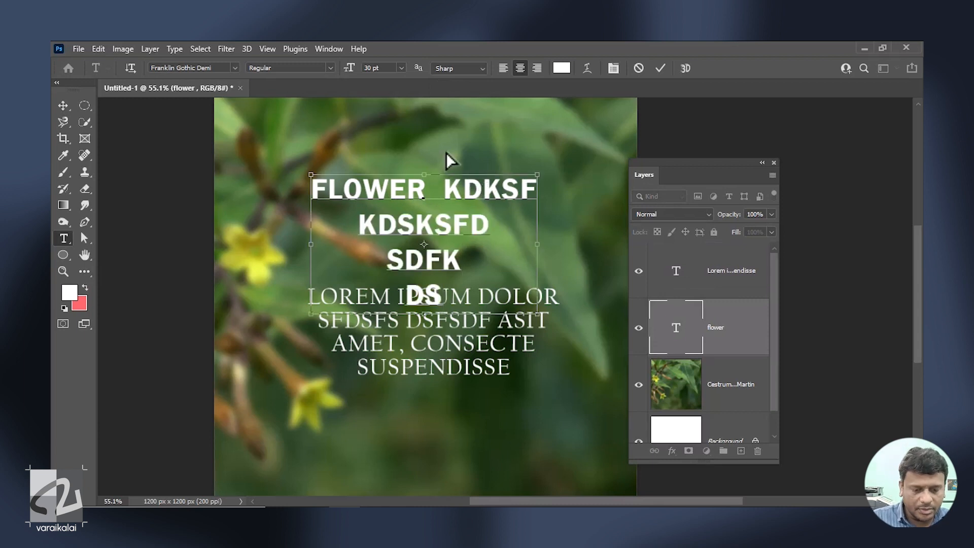
pyautogui.press('Escape')
# - Append several lines of filler text after SUSPENDISSE in the paragraph and enlarge its text box to the canvas's lower right
pyautogui.click(64, 238)
pyautogui.click(430, 338)
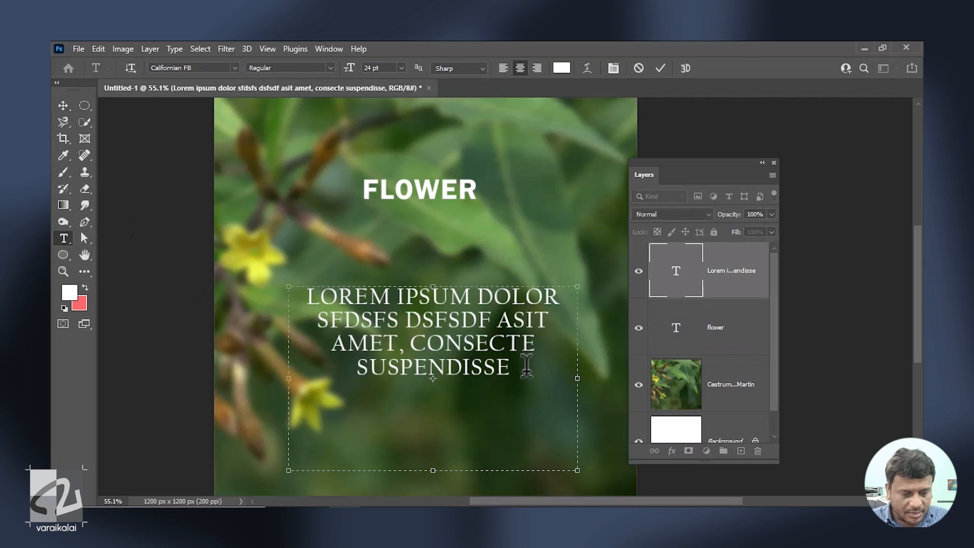
pyautogui.write('SD')
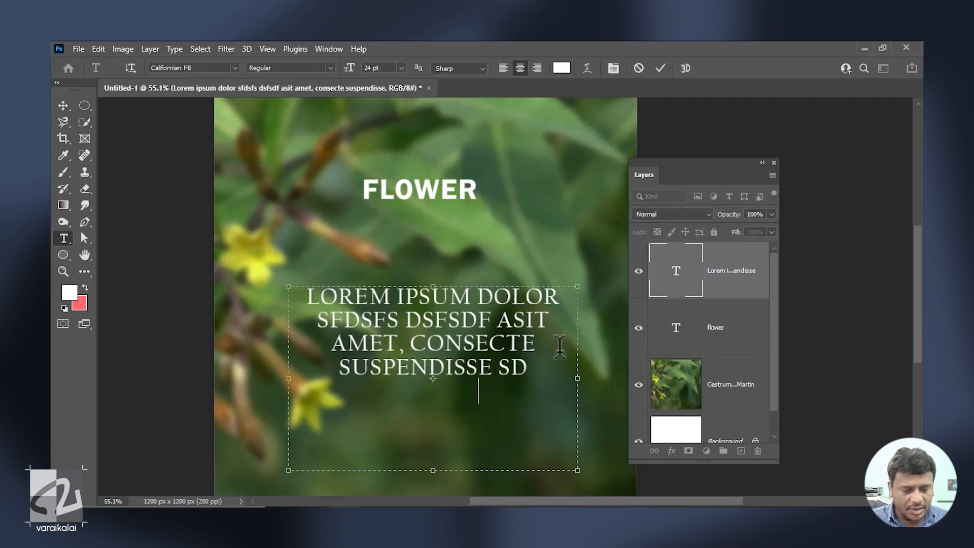
pyautogui.write('SDFSAD FSKDAFSDAKF SAJFSDKF ASKFDSFK AFSK AKSAD FKS')
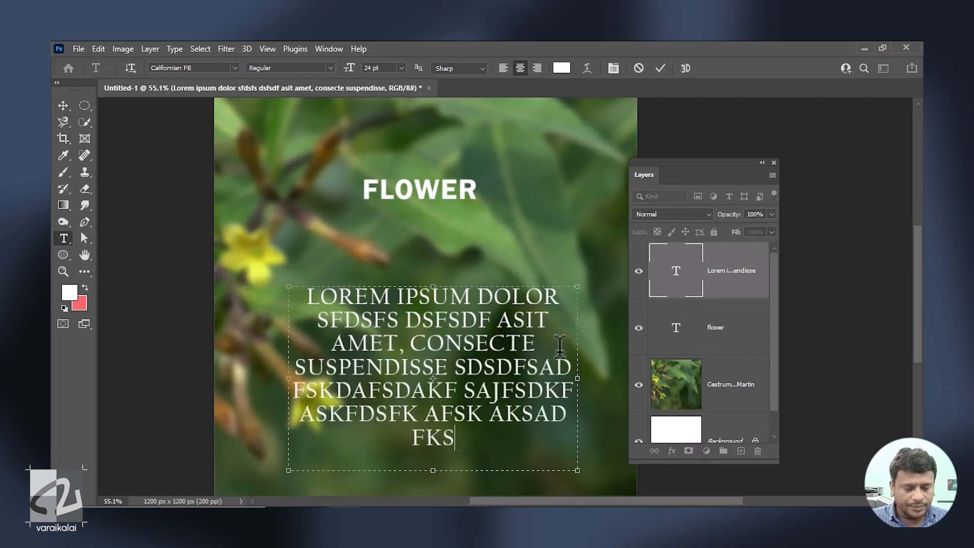
pyautogui.write('F ASKFSFK SAK K')
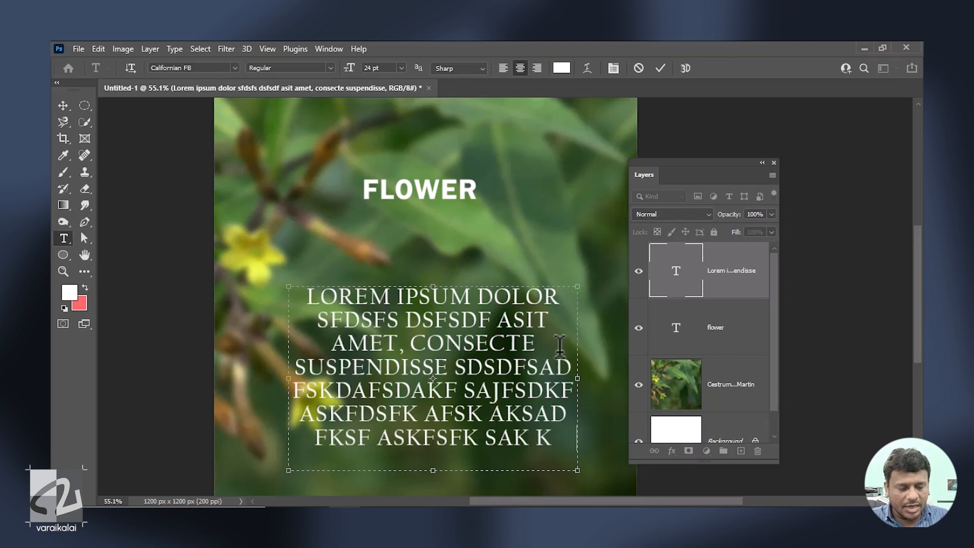
pyautogui.write(' FSKFADSKFSDKA')
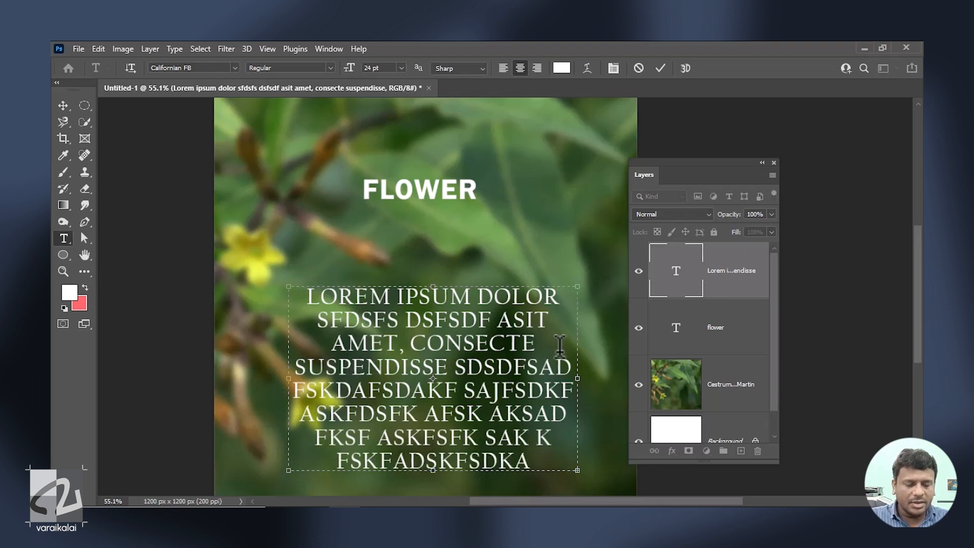
pyautogui.moveTo(578, 470); pyautogui.dragTo(609, 485)
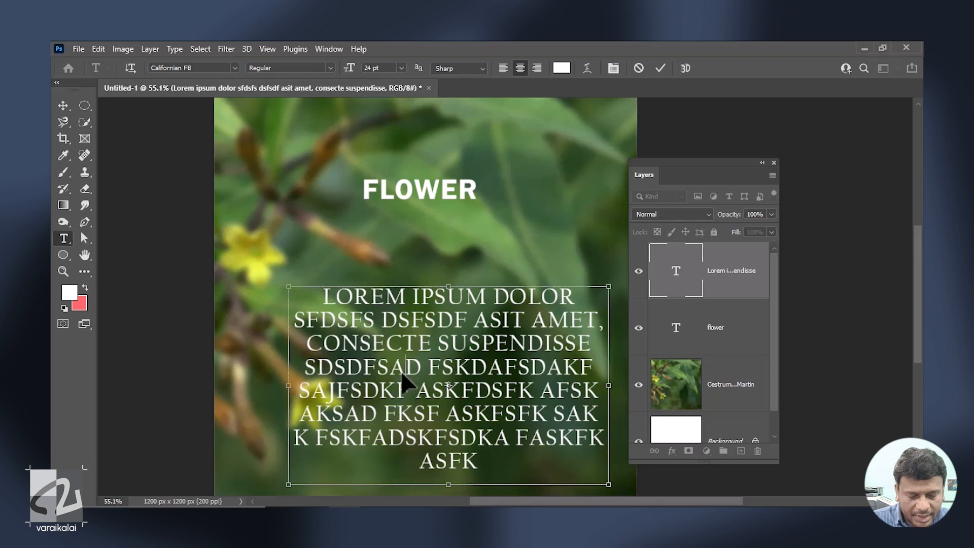
# - Try to set the font size of the whole Lorem ipsum paragraph to 9 pt
pyautogui.hotkey('ctrl', 'a')
pyautogui.click(401, 67)
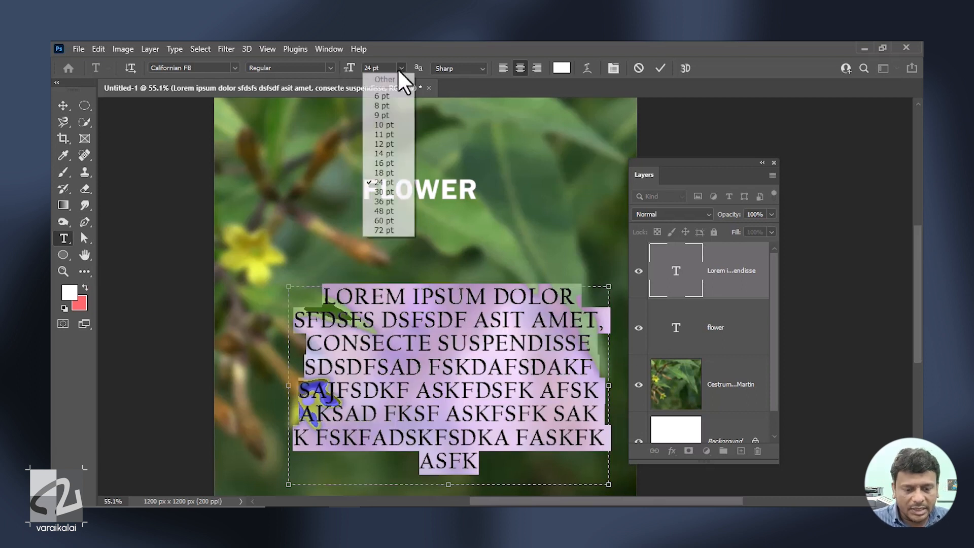
pyautogui.click(393, 112)
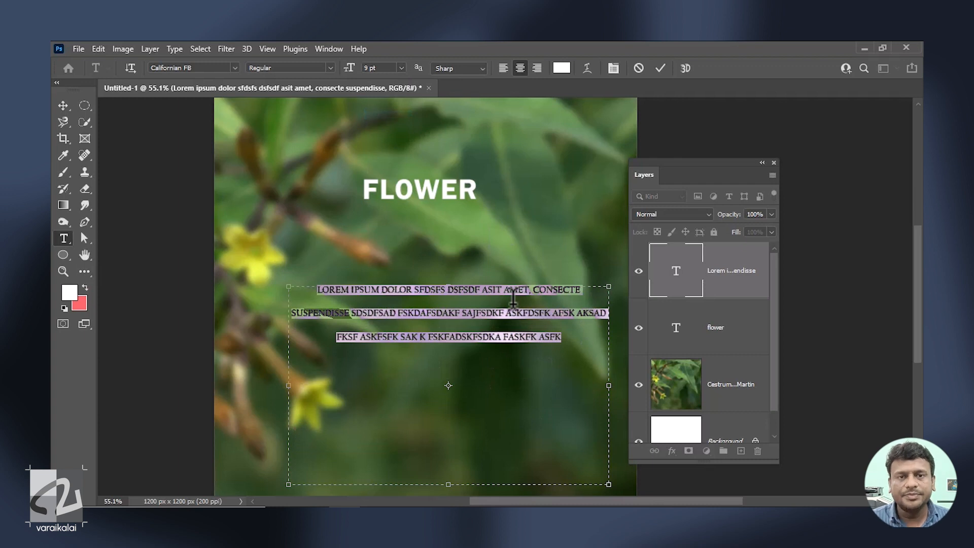
pyautogui.press('Escape')
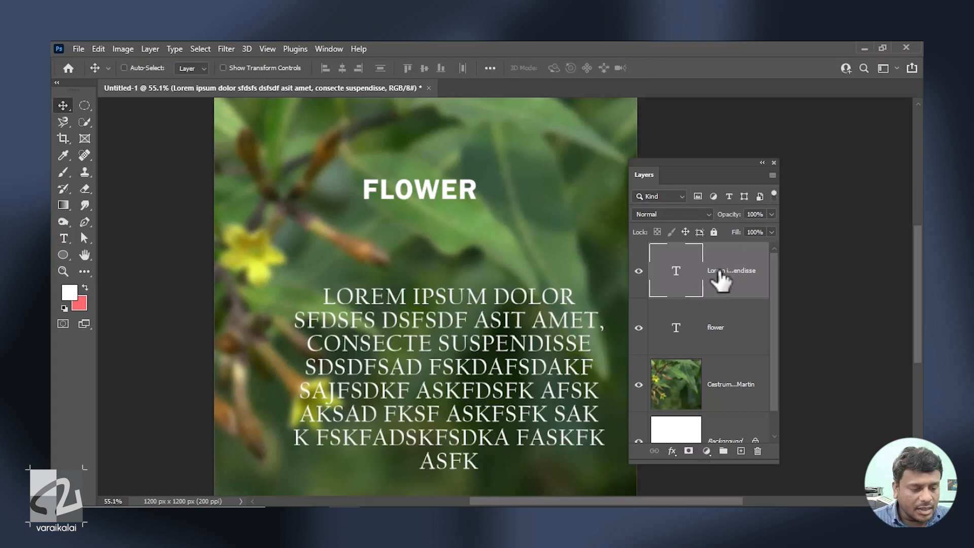
# - Convert the Lorem ipsum paragraph to point text and move it slightly up and left on the photo
pyautogui.rightClick(720, 279)
pyautogui.click(786, 419)
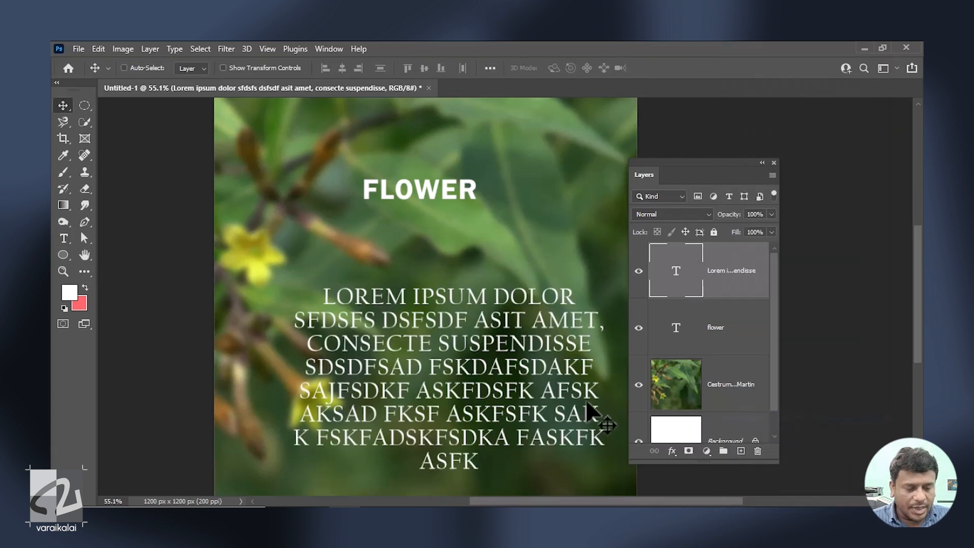
pyautogui.moveTo(587, 403); pyautogui.dragTo(559, 387)
pyautogui.click(64, 238)
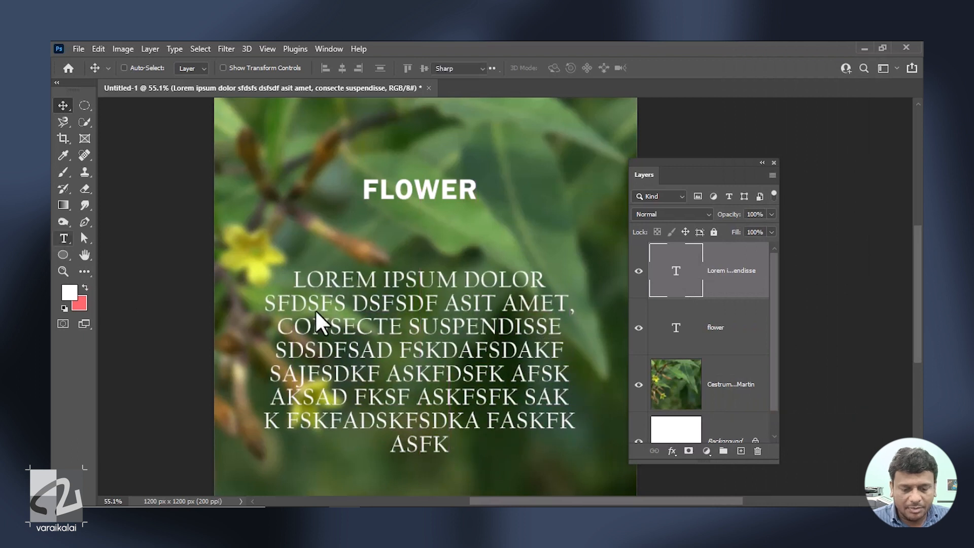
pyautogui.click(538, 320)
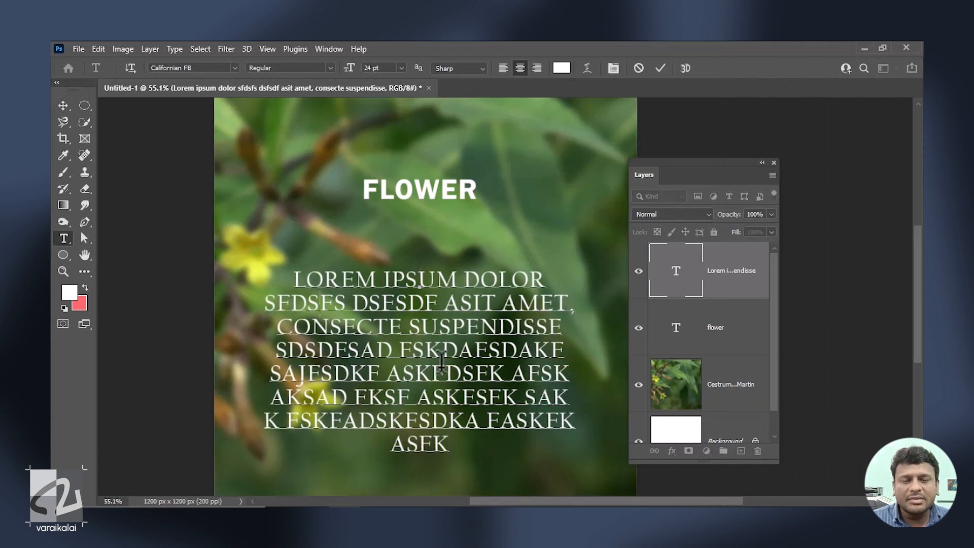
# - Convert the FLOWER heading from point text to paragraph text and open it for editing
pyautogui.click(468, 187)
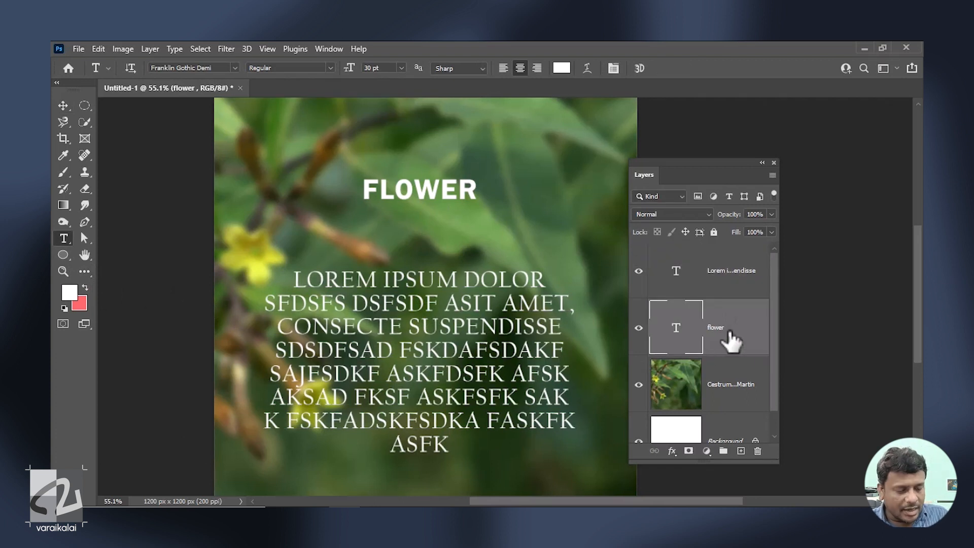
pyautogui.rightClick(716, 339)
pyautogui.click(807, 423)
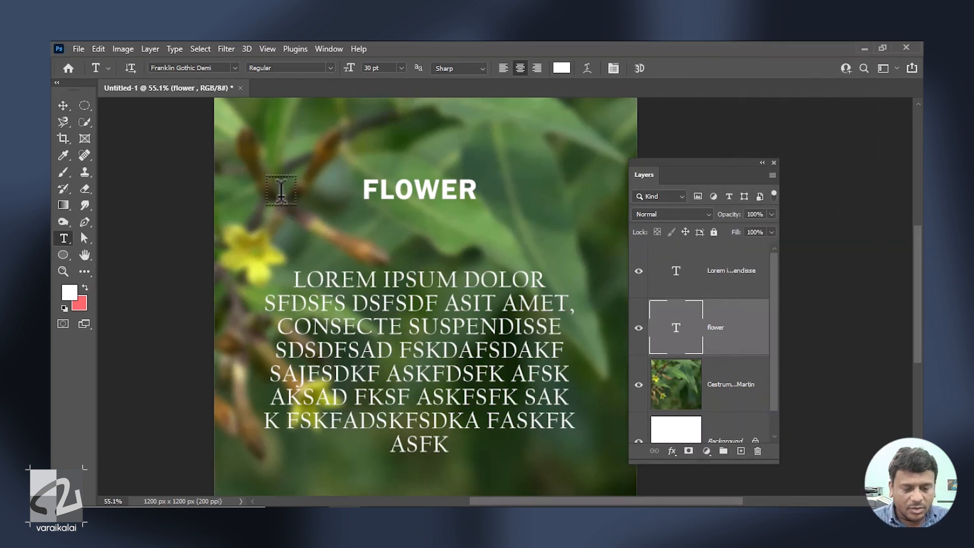
pyautogui.click(414, 190)
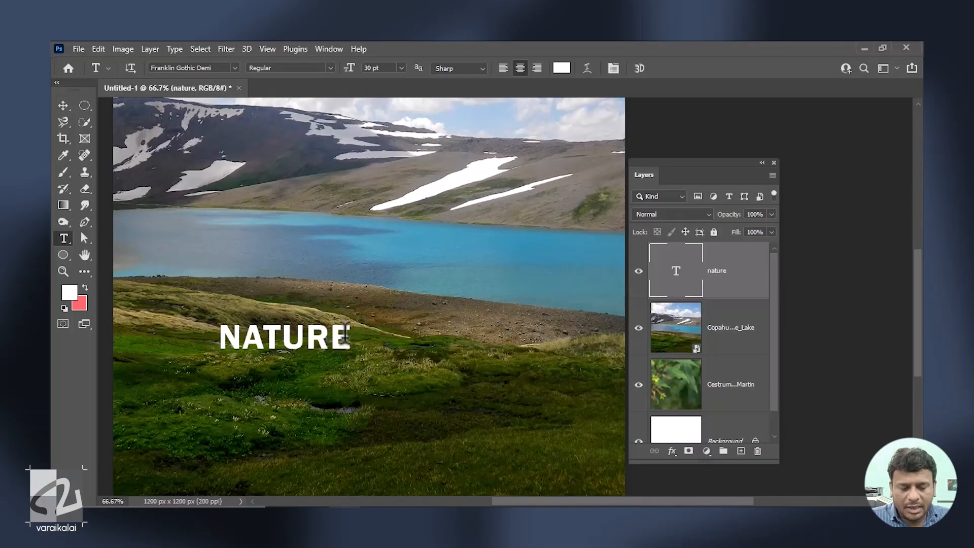
# - Switch the NATURE text to vertical orientation and fill it with the lime green foreground color a8ff00
pyautogui.click(130, 68)
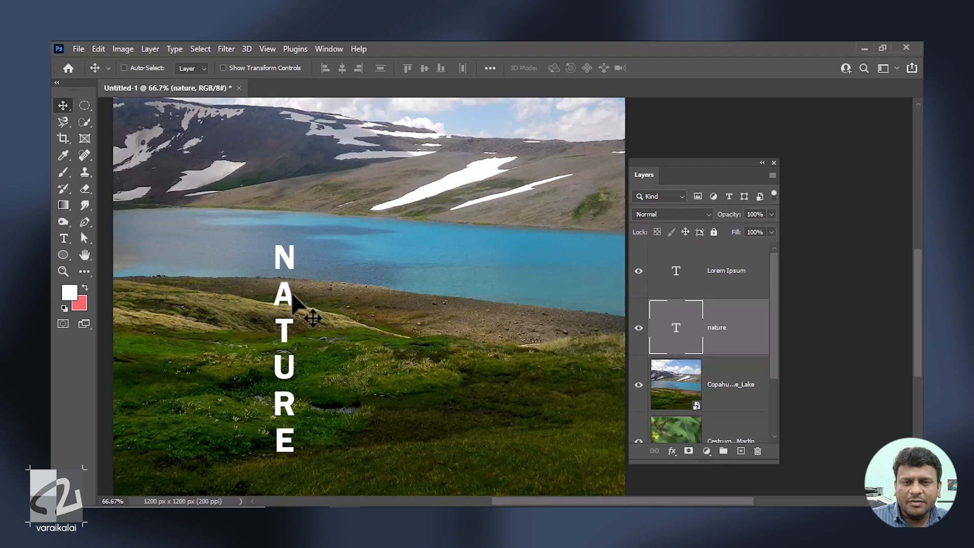
pyautogui.click(69, 293)
pyautogui.click(745, 184)
pyautogui.click(868, 178)
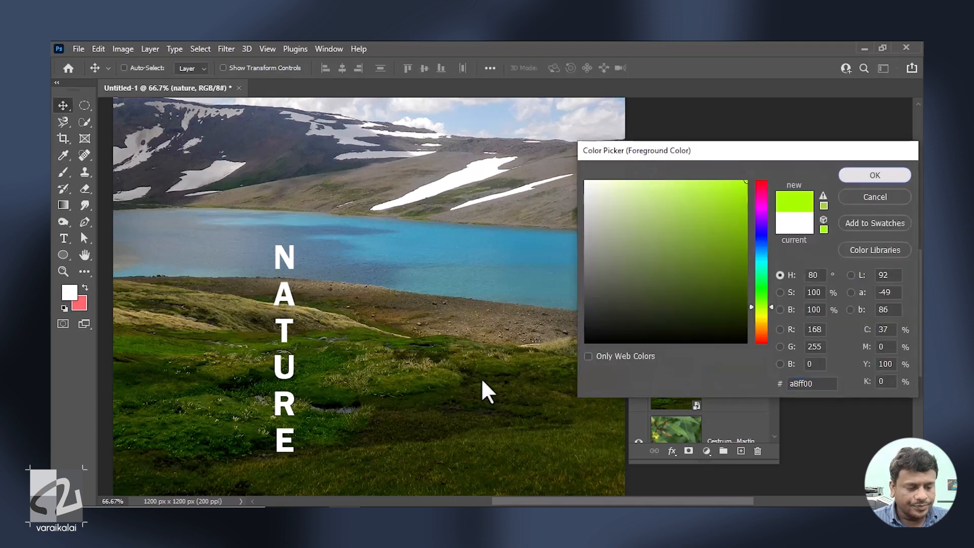
pyautogui.hotkey('alt', 'BackSpace')
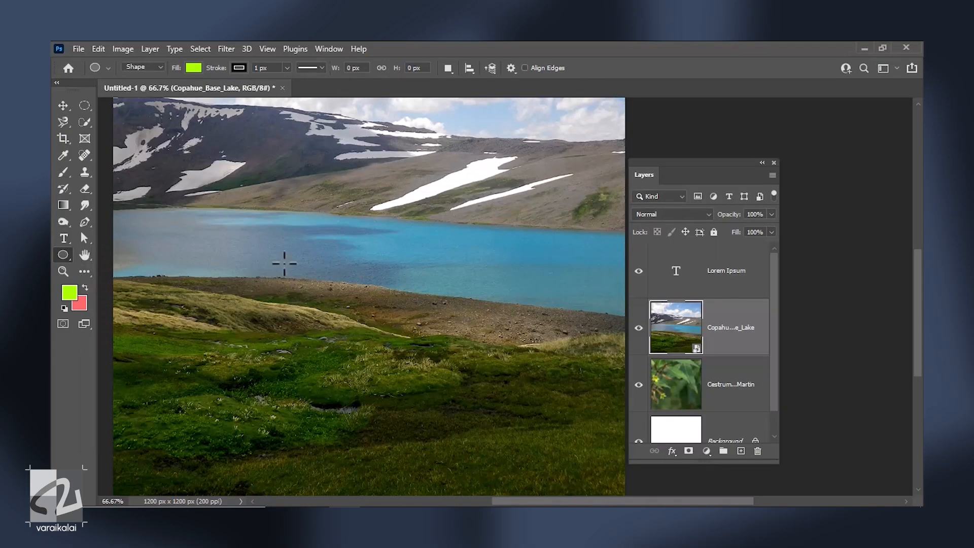
# - Draw an ellipse shape about 454 by 471 px over the lakeshore and set its fill to none
pyautogui.moveTo(275, 250); pyautogui.dragTo(468, 450)
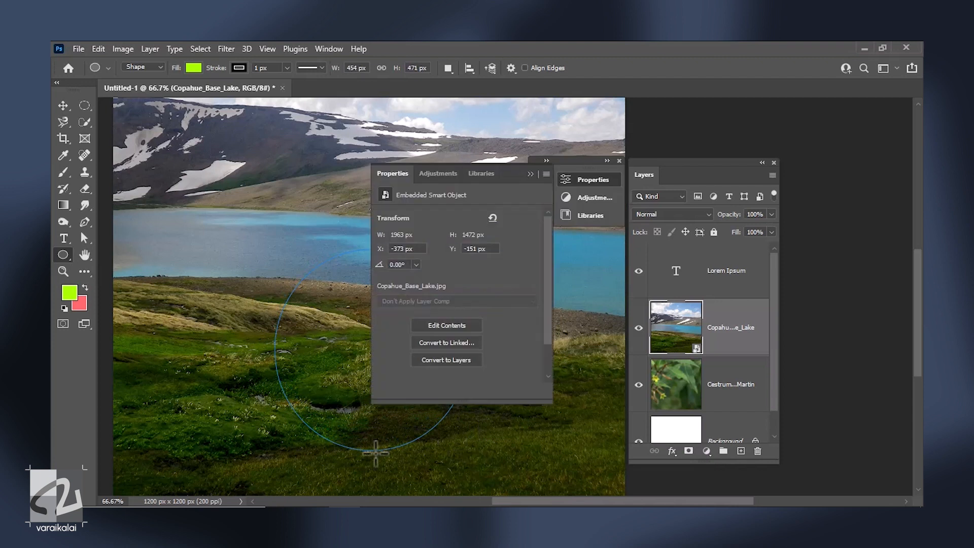
pyautogui.click(539, 191)
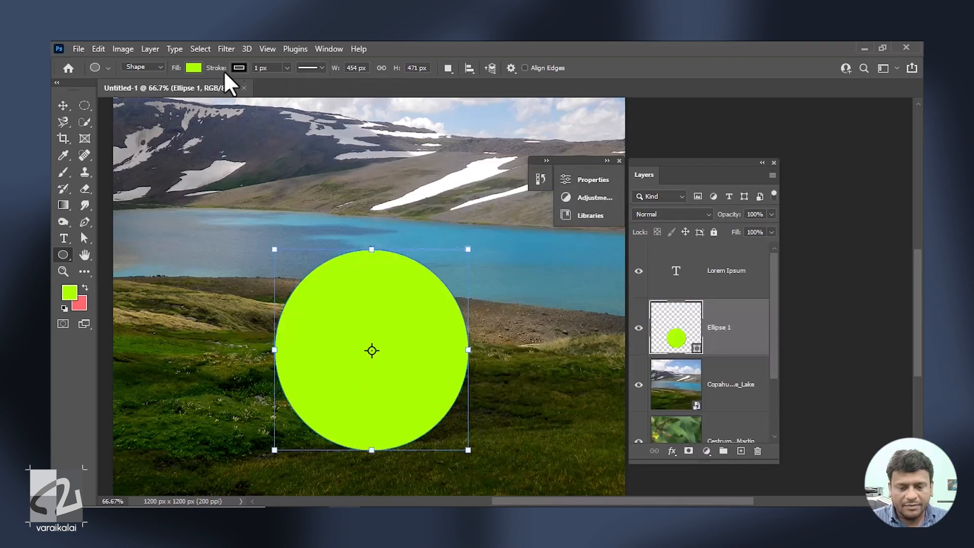
pyautogui.click(193, 68)
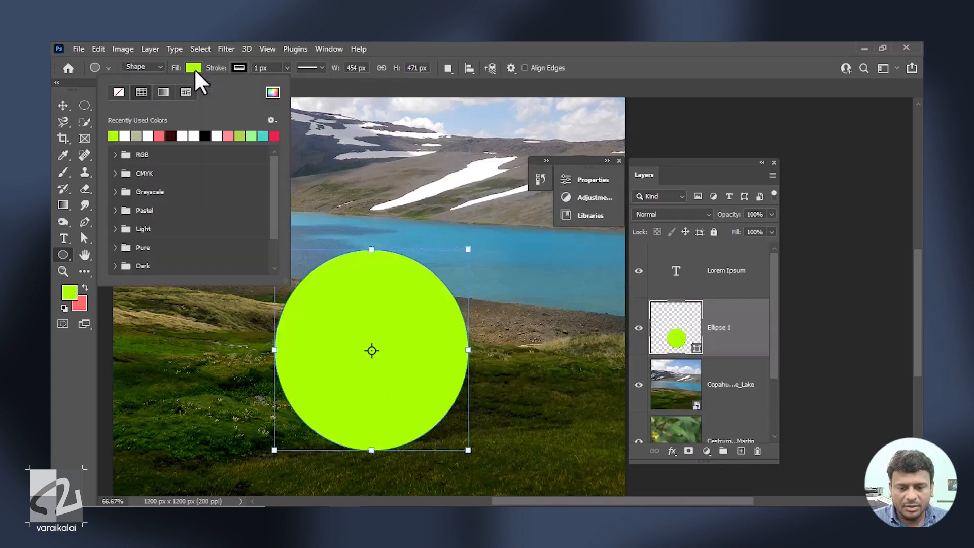
pyautogui.click(114, 93)
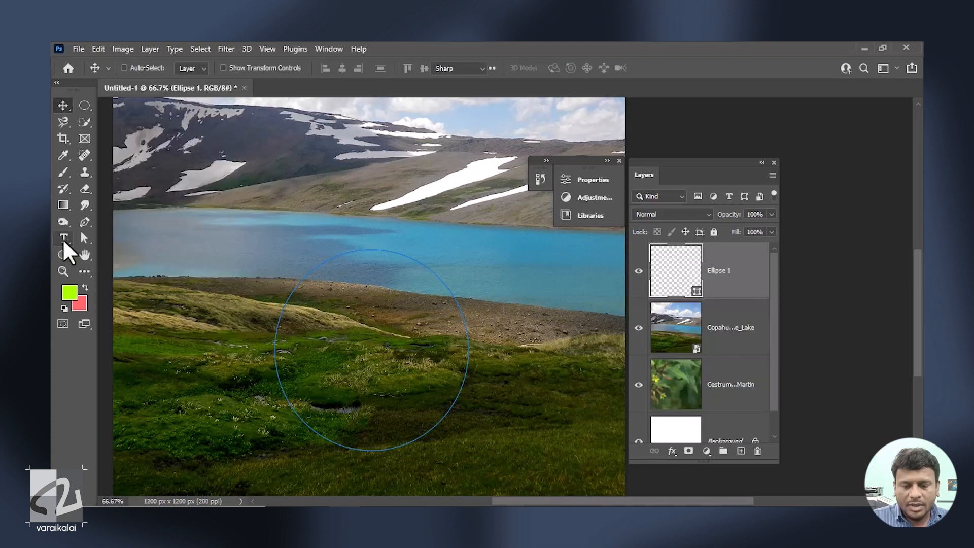
# - Place horizontal type along the outline of the ellipse and replace the placeholder with NATURE NATURE
pyautogui.rightClick(63, 239)
pyautogui.click(132, 237)
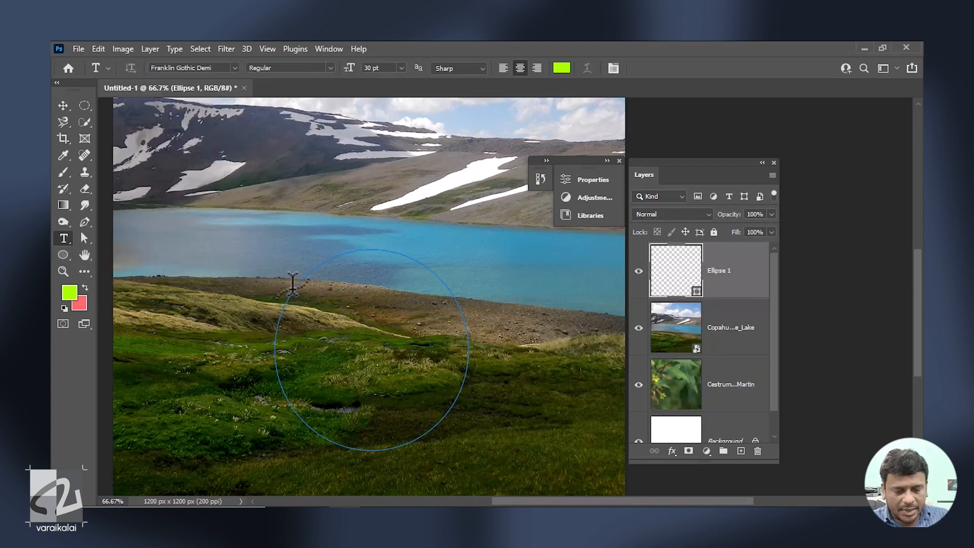
pyautogui.click(294, 285)
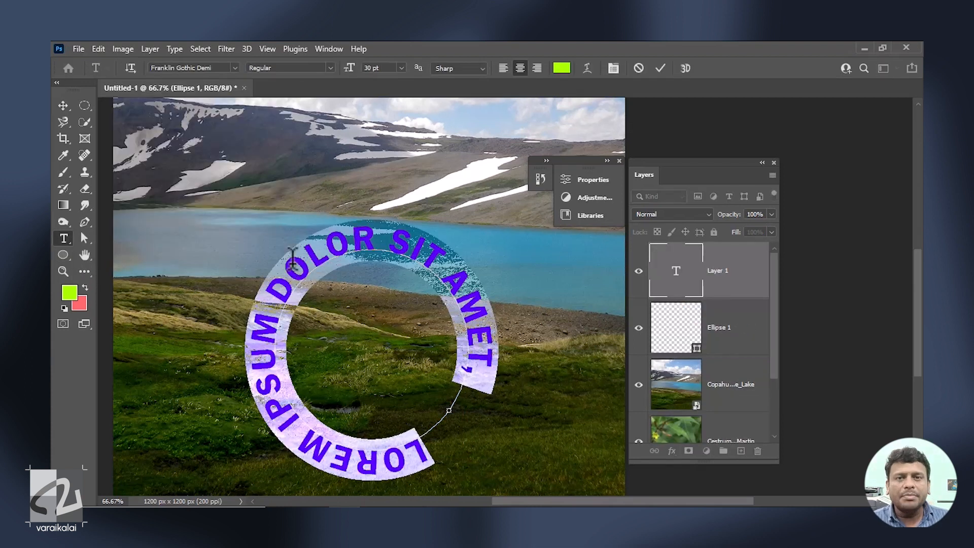
pyautogui.press('BackSpace')
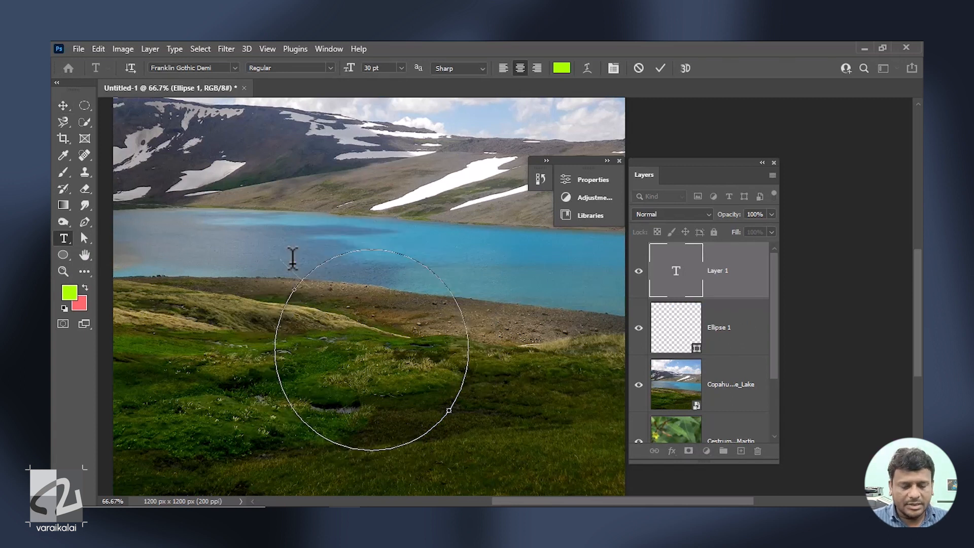
pyautogui.write('NATURE NATURE')
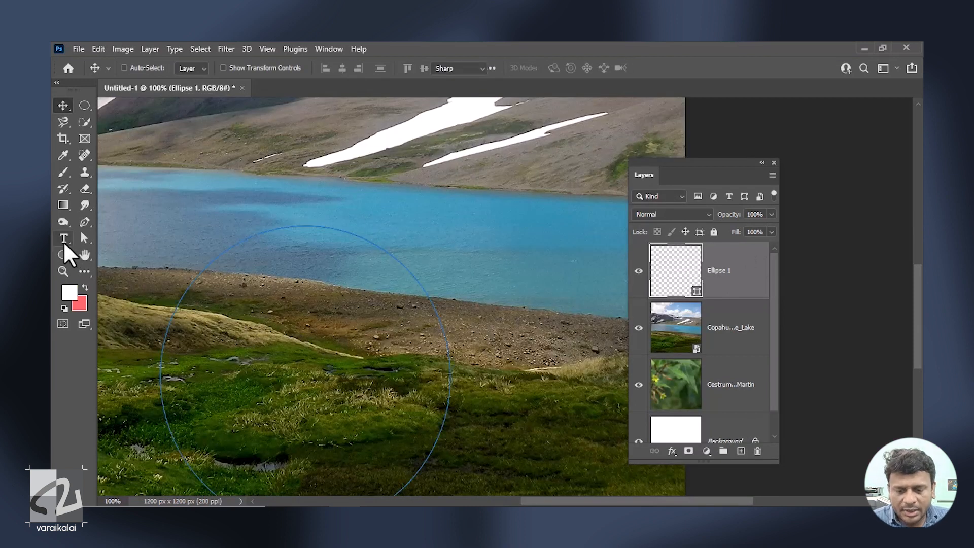
# - Create area text inside the ellipse with filler words beginning SFDSDAKFS ADSFKSFD SAF, and hide the Ellipse 1 layer
pyautogui.click(64, 242)
pyautogui.click(287, 287)
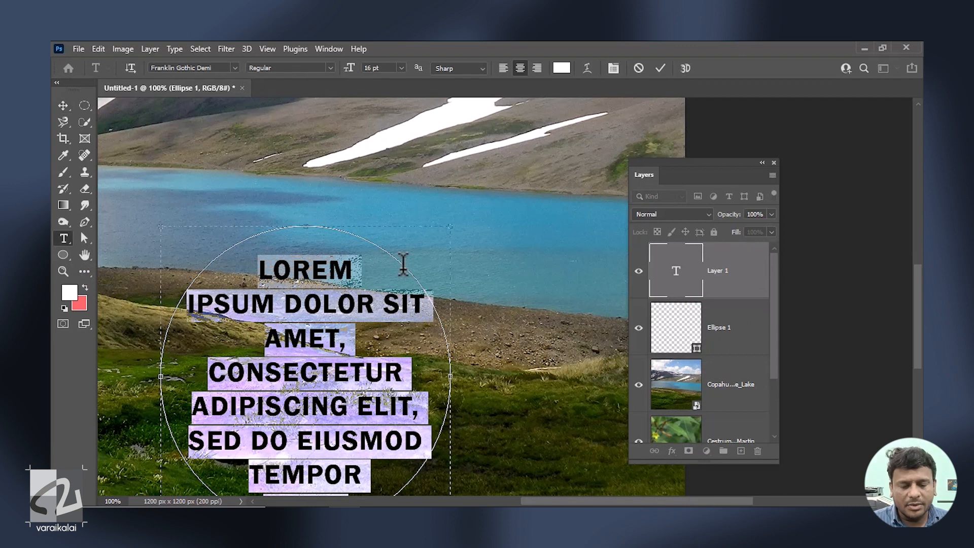
pyautogui.click(421, 191)
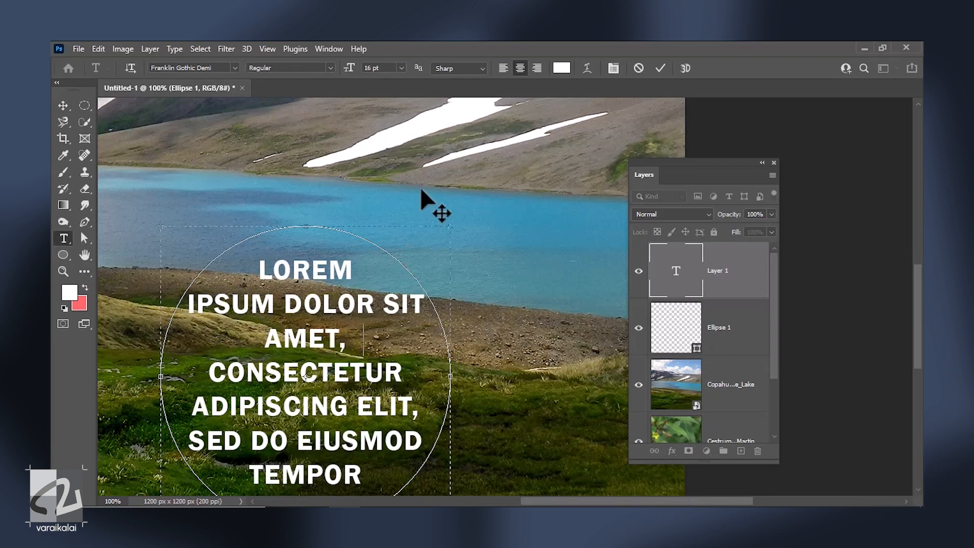
pyautogui.write('SFDSDAKFS ADSFKSFD SAF ASFJSFKSADFKS FDSJAKFJSA KFSDAJFKSF SDKAF SKAFSAKDFJSDK DSFAKSDKF')
pyautogui.click(62, 122)
pyautogui.scroll(-3, 370, 229)
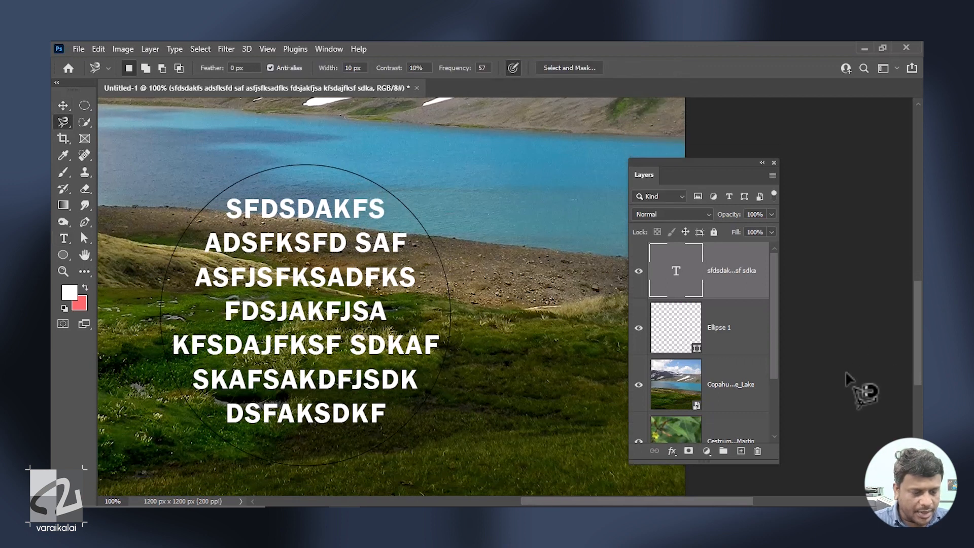
pyautogui.click(639, 328)
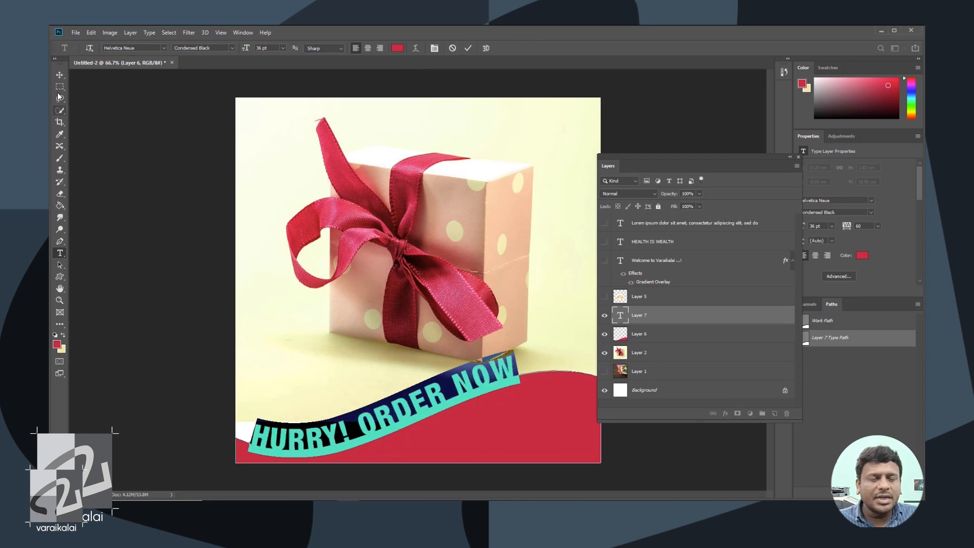
# - Commit the HURRY! ORDER NOW text running along the curved edge of the red wave
pyautogui.click(56, 75)
pyautogui.hotkey('ctrl', '-')
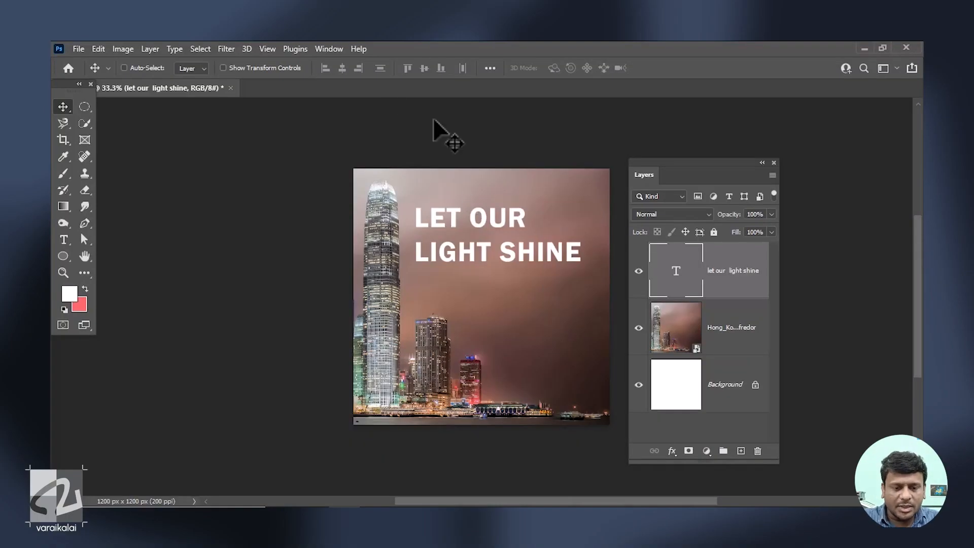
# - Tint the LET OUR LIGHT SHINE heading a very pale pink through its character settings and try faux italic on it
pyautogui.click(328, 49)
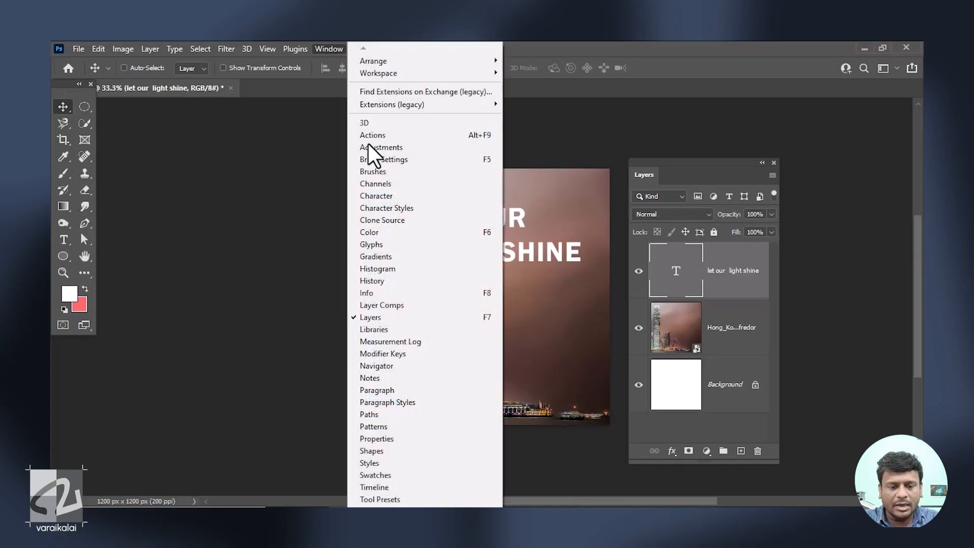
pyautogui.click(402, 197)
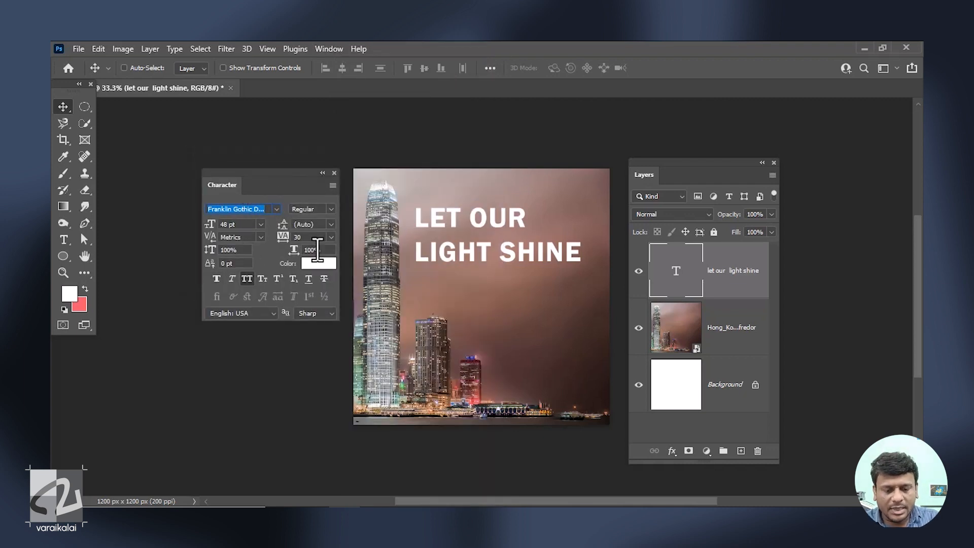
pyautogui.click(318, 261)
pyautogui.moveTo(648, 203); pyautogui.dragTo(587, 194)
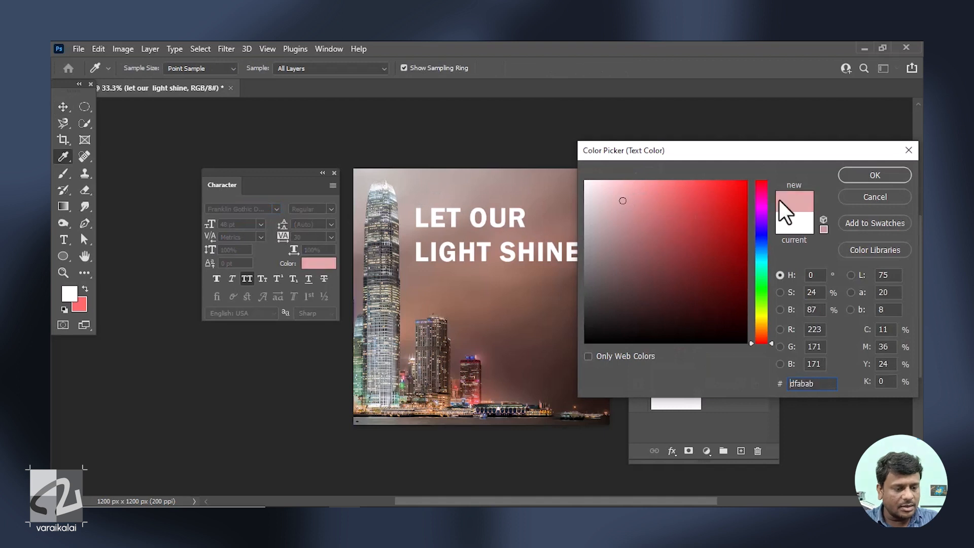
pyautogui.click(849, 175)
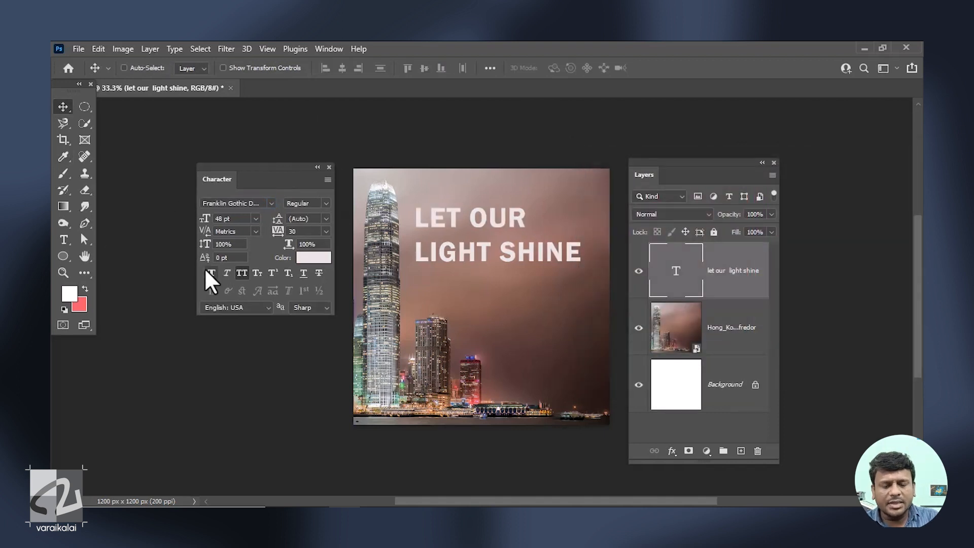
pyautogui.click(225, 272)
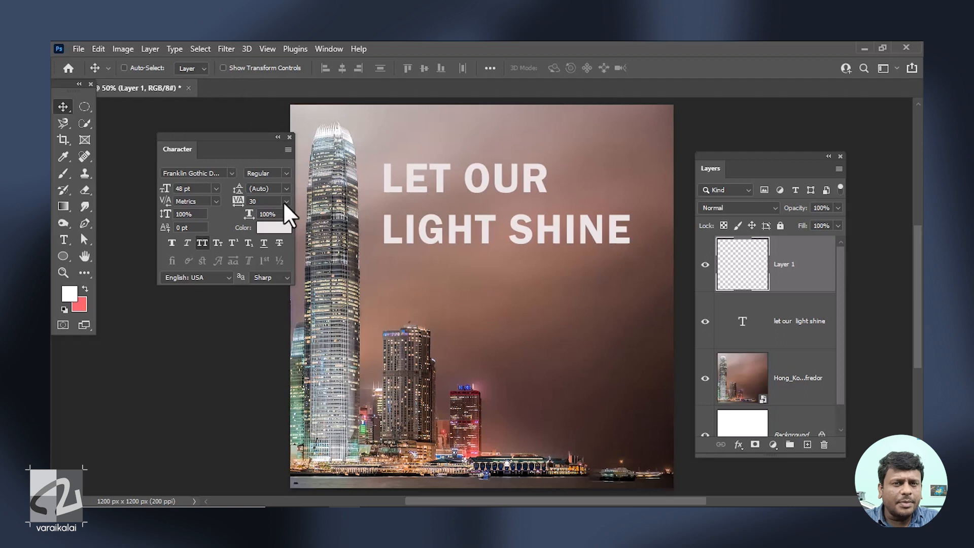
# - Display the paragraph settings, draw a Lorem ipsum text box below the LIGHT SHINE heading and start a new paragraph at "Quis ipsum"
pyautogui.click(329, 49)
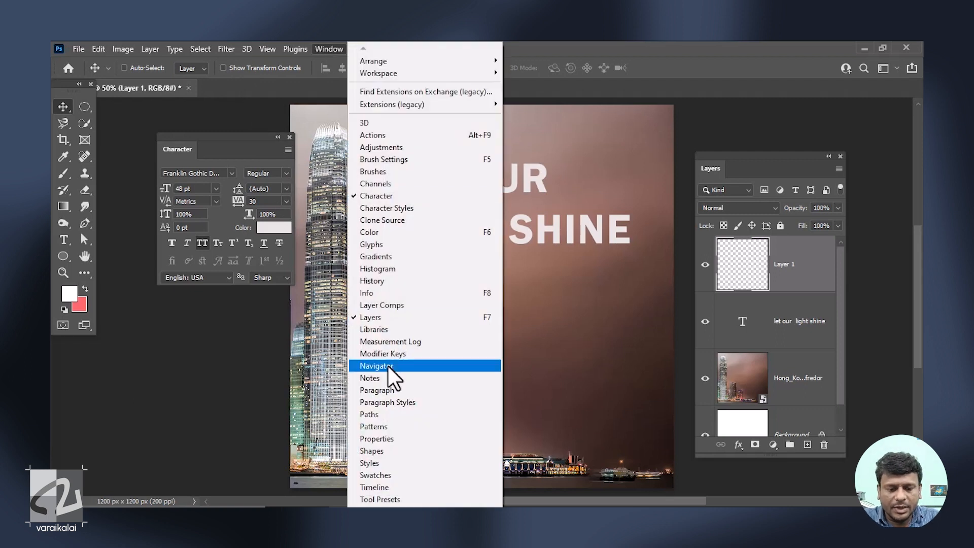
pyautogui.click(410, 391)
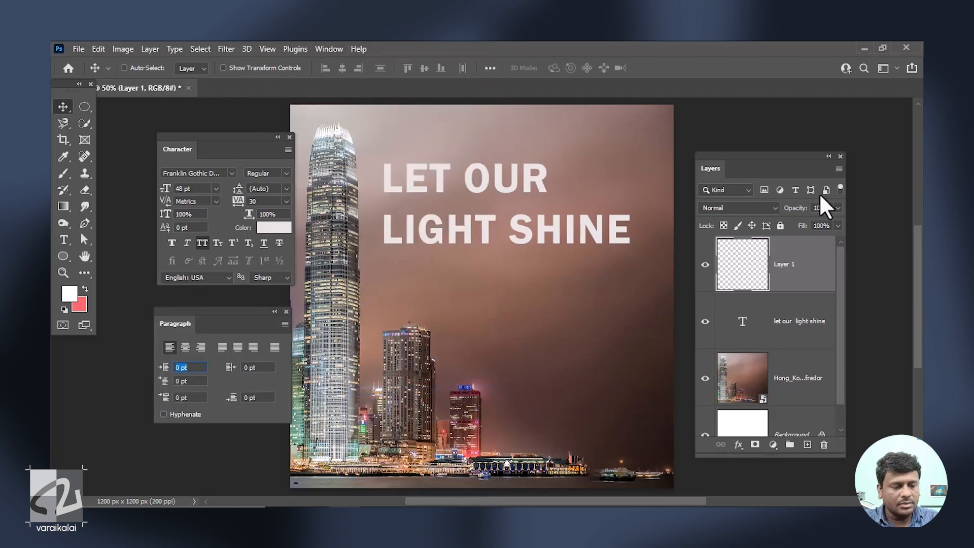
pyautogui.click(63, 239)
pyautogui.moveTo(490, 279); pyautogui.dragTo(641, 366)
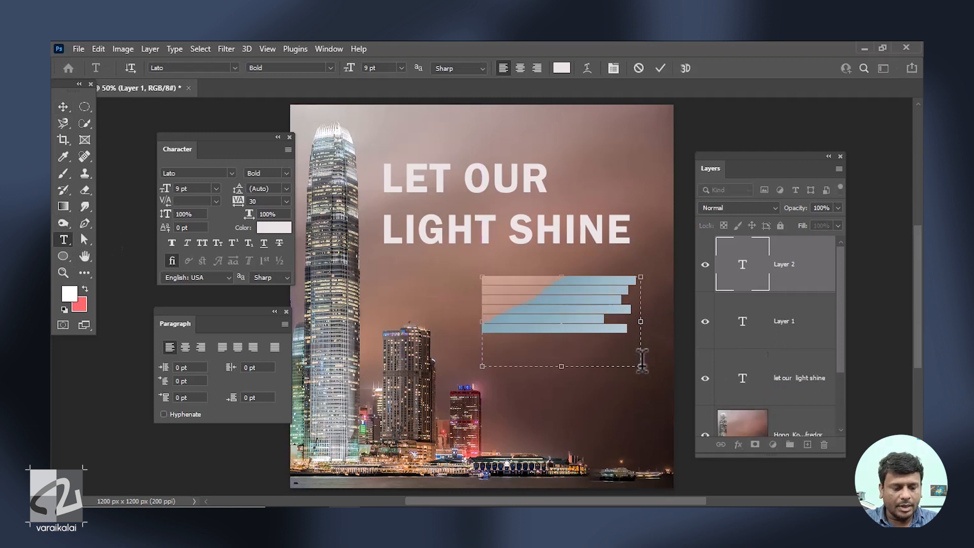
pyautogui.hotkey('ctrl', '+')
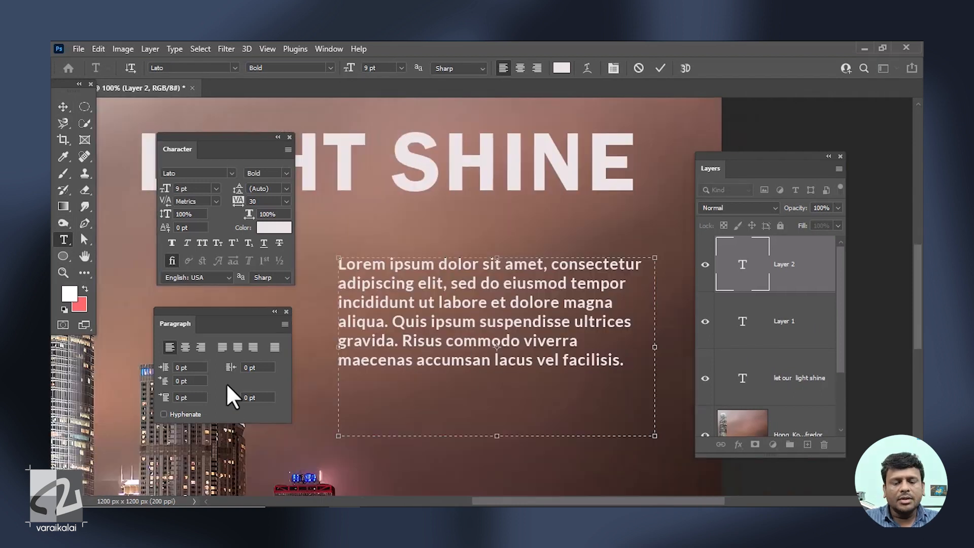
pyautogui.click(391, 321)
pyautogui.press('Return')
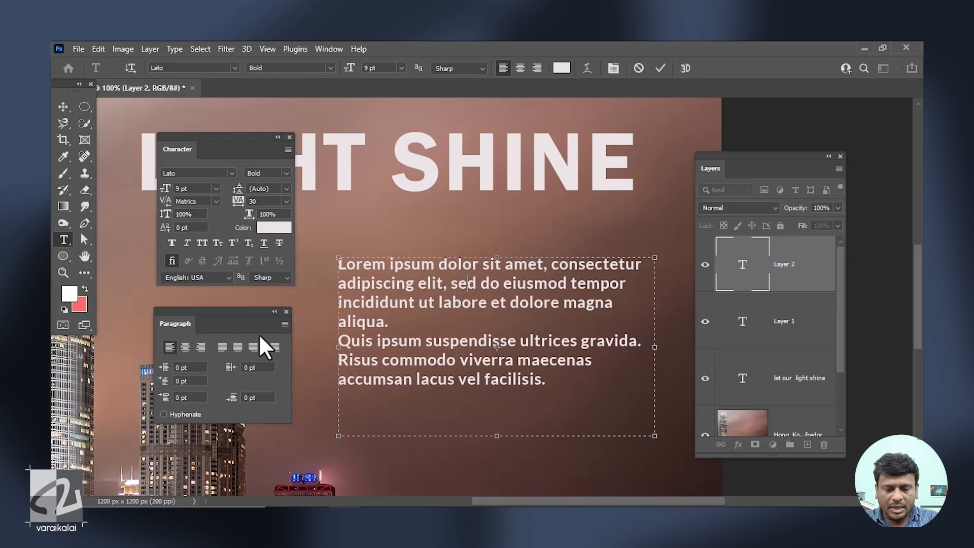
# - Try center, right and the three justified last-line alignments on the first Lorem ipsum paragraph
pyautogui.click(187, 348)
pyautogui.click(200, 348)
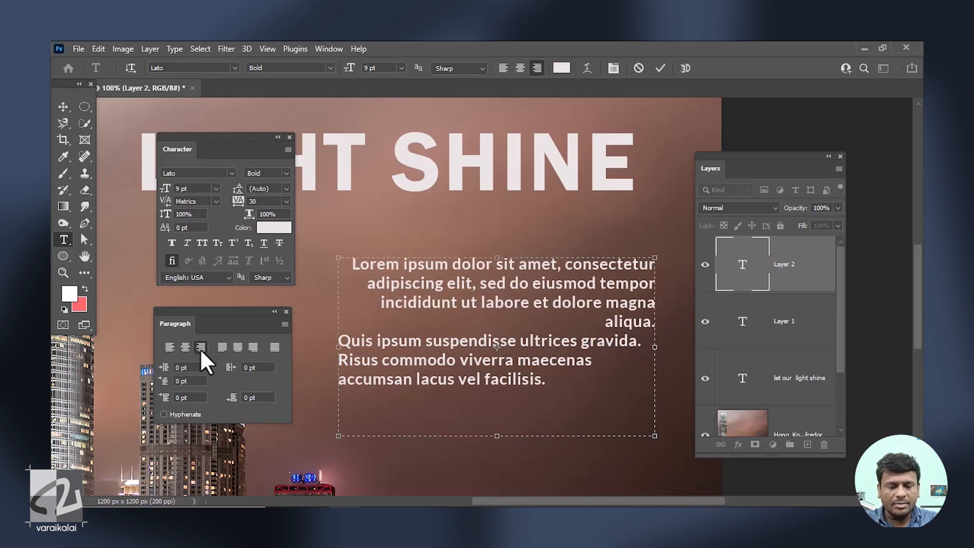
pyautogui.click(222, 347)
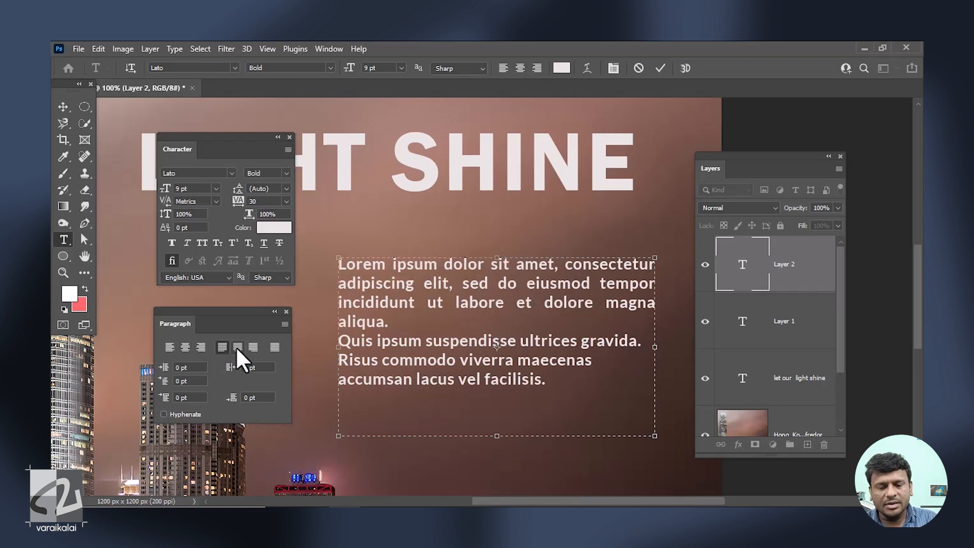
pyautogui.click(237, 348)
pyautogui.click(253, 350)
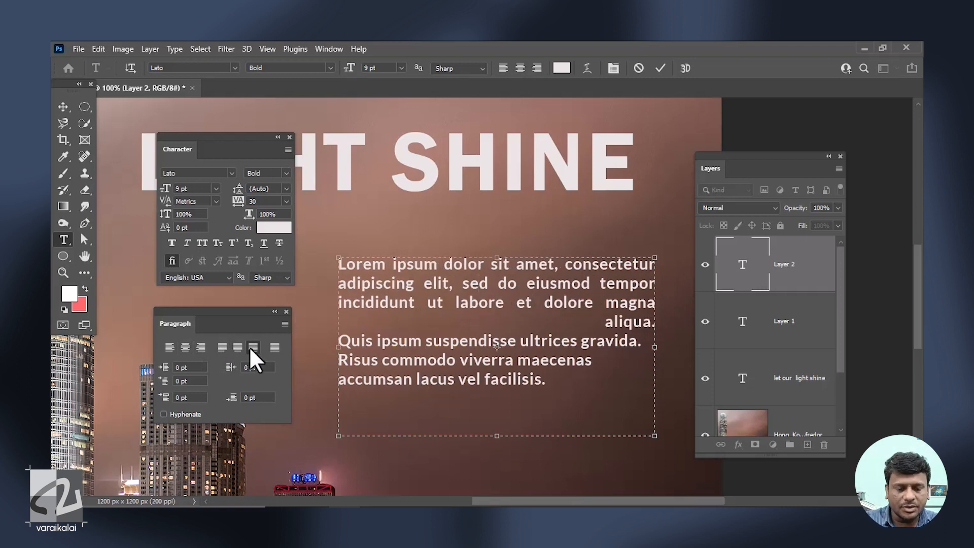
# - Try a 10 pt left indent on the "Quis ipsum" paragraph and reset it to 0 pt
pyautogui.click(184, 367)
pyautogui.write('10')
pyautogui.press('Return')
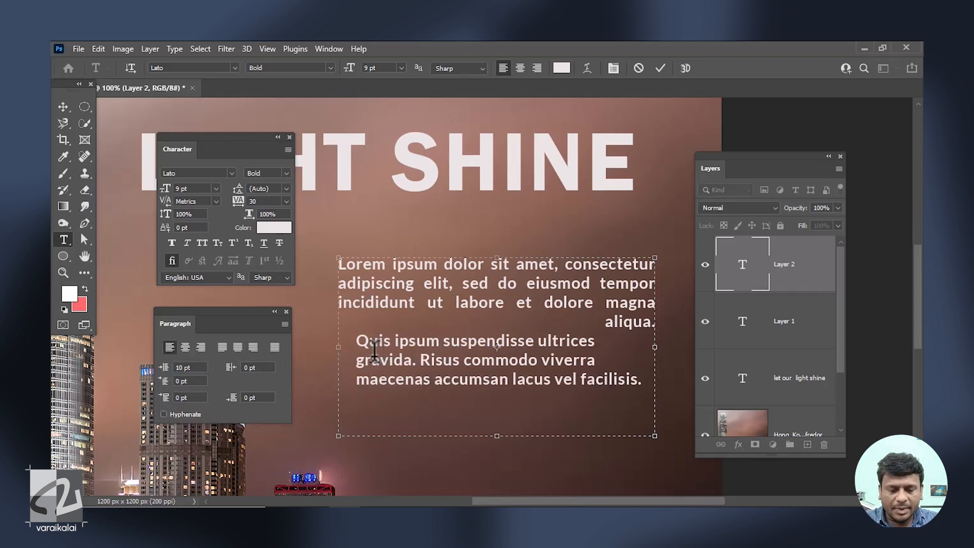
pyautogui.moveTo(197, 368); pyautogui.dragTo(170, 368)
pyautogui.write('0')
pyautogui.press('Return')
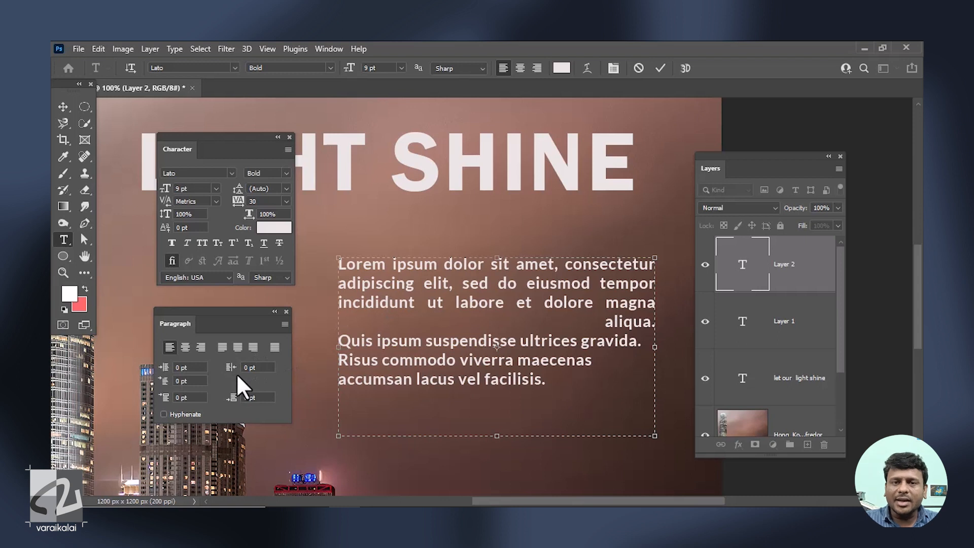
# - Left-align all of the Lorem ipsum text and set the first paragraph's space before to 10.5 pt
pyautogui.hotkey('ctrl', 'a')
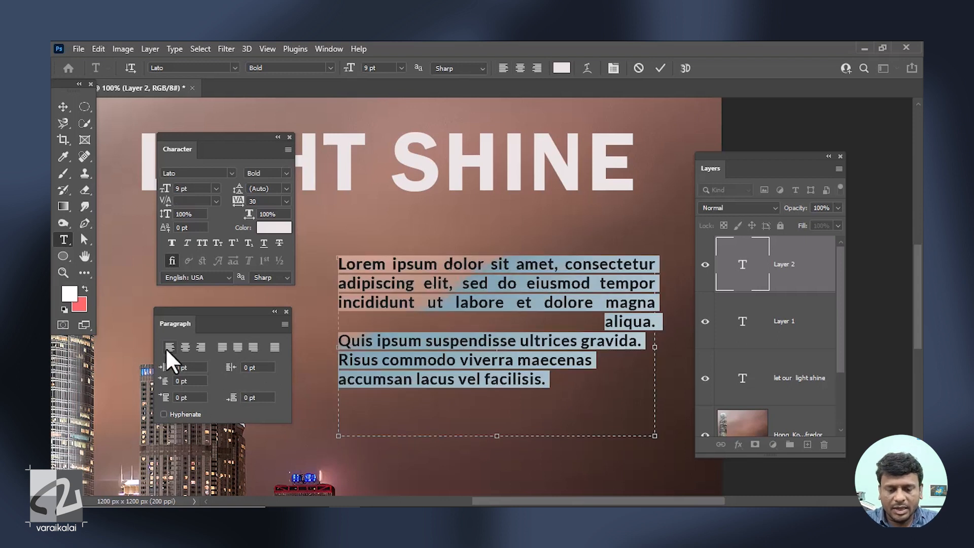
pyautogui.click(169, 348)
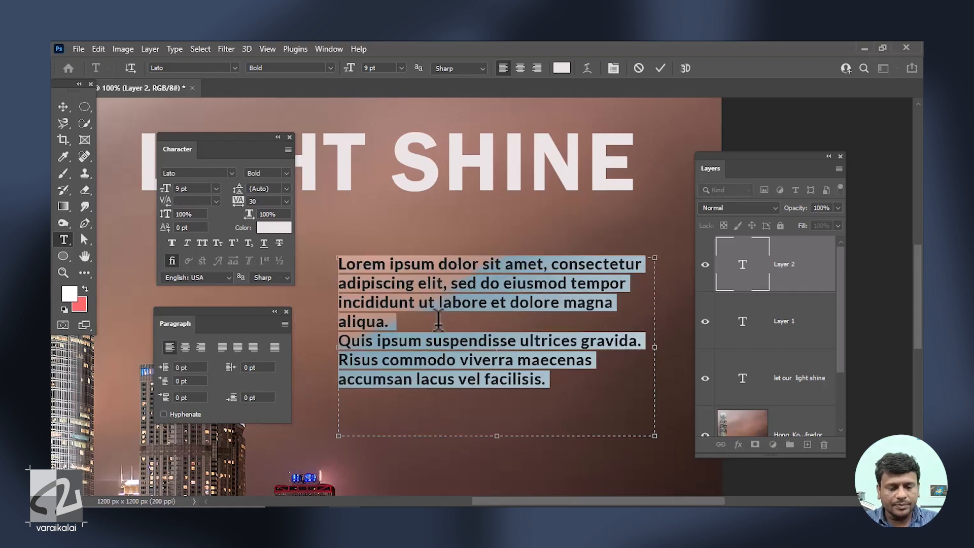
pyautogui.click(441, 322)
pyautogui.moveTo(165, 397); pyautogui.dragTo(189, 391)
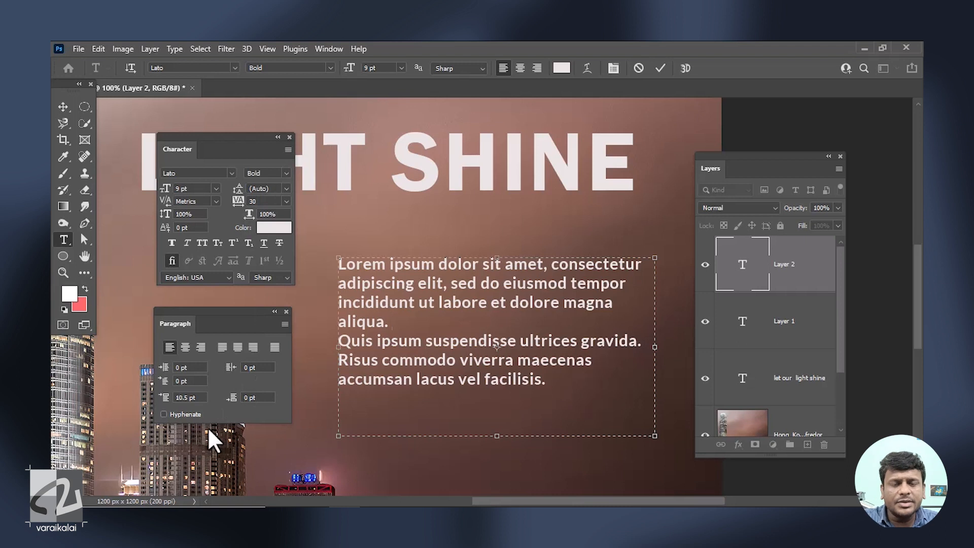
# - Display the paragraph styles
pyautogui.click(324, 49)
pyautogui.click(405, 403)
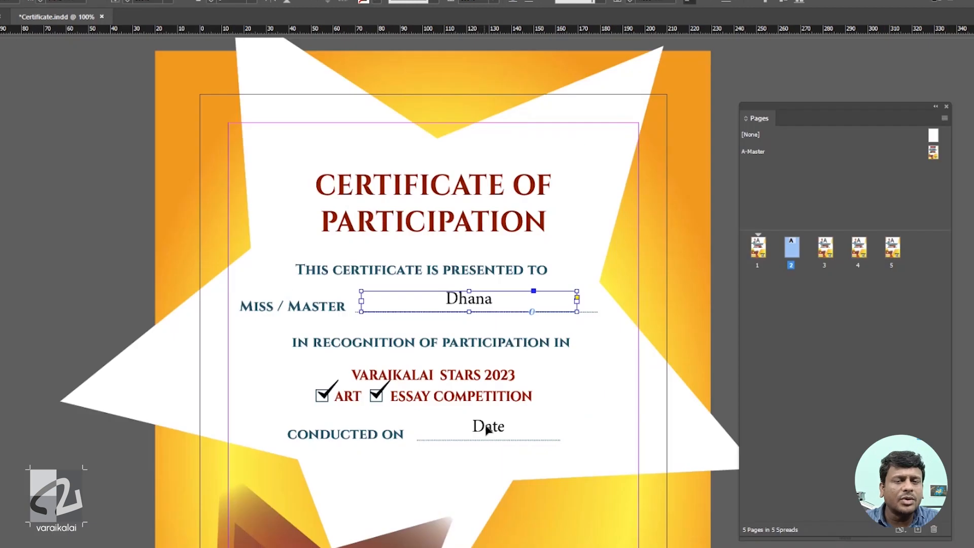
# - In the InDesign certificate, replace the Date placeholder with 30/03/2023 and change PARTICIPATION to ACHIEVEMENT in the blue-green design's title
pyautogui.write('30/03/2023')
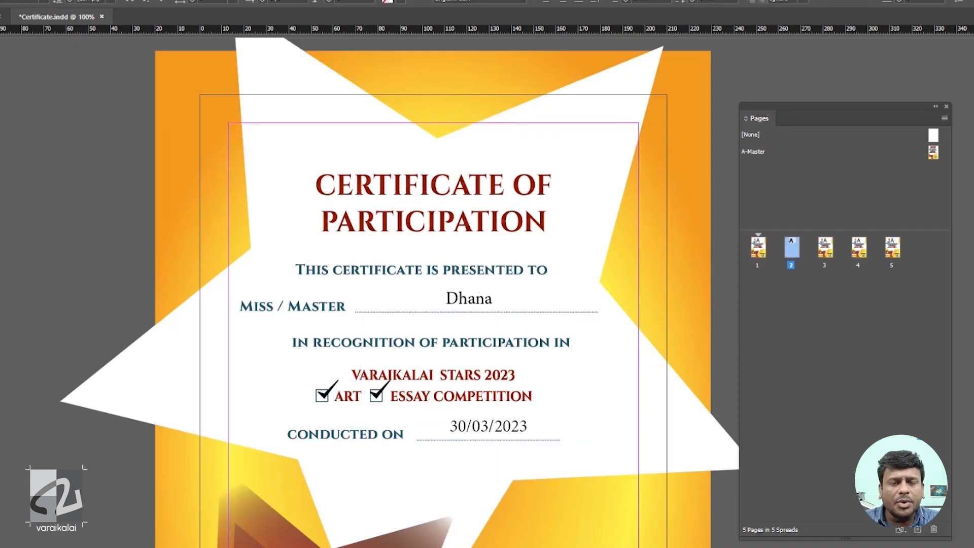
pyautogui.press('BackSpace')
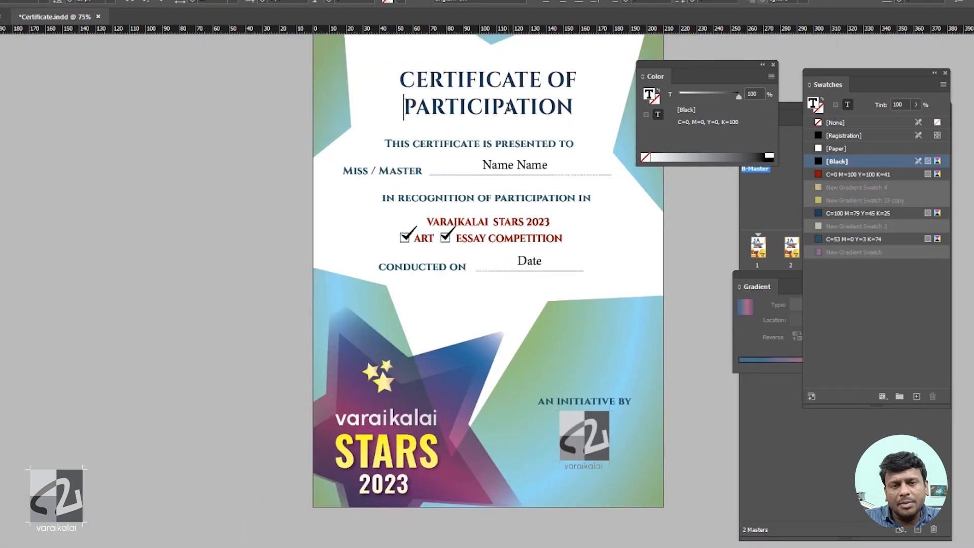
pyautogui.doubleClick(509, 107)
pyautogui.write('ACHIEVEMENT')
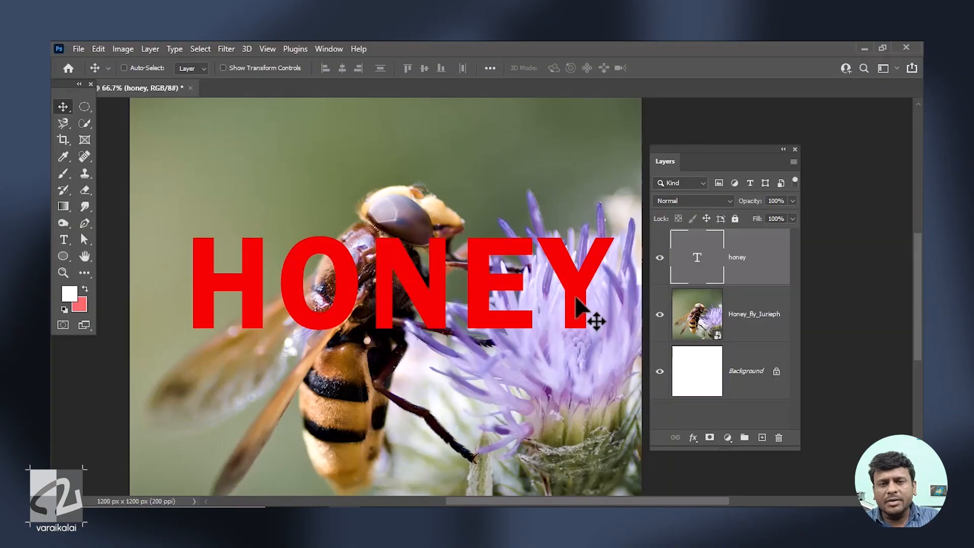
# - Convert the red HONEY text layer to a shape
pyautogui.click(63, 241)
pyautogui.rightClick(749, 258)
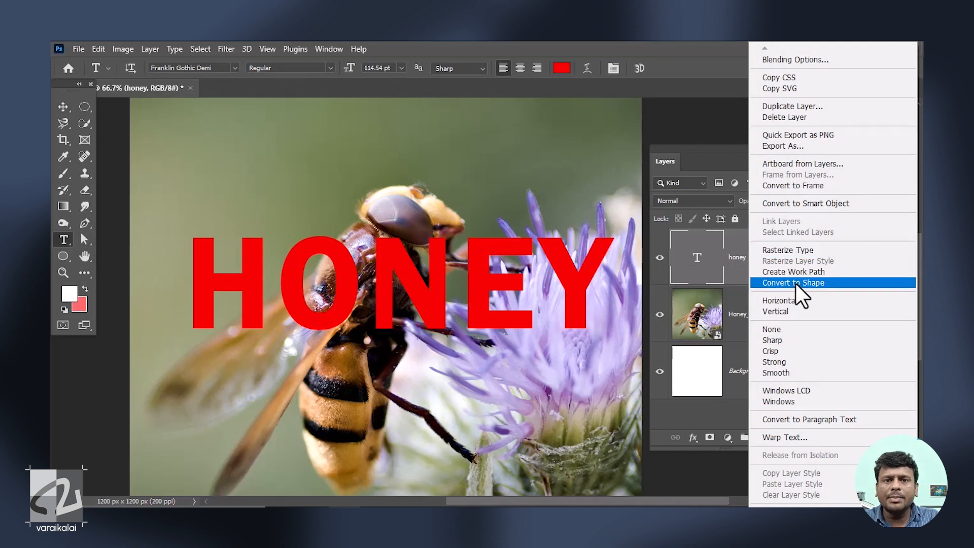
pyautogui.click(798, 284)
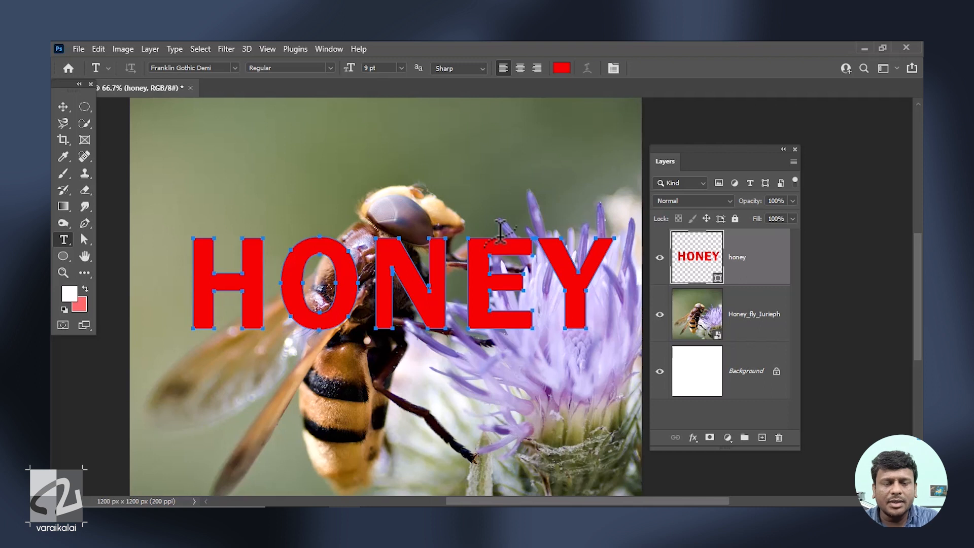
# - Move the Honey_fly photo layer above the HONEY shape and clip the photo to it with a clipping mask
pyautogui.moveTo(739, 319); pyautogui.dragTo(764, 251)
pyautogui.rightClick(765, 261)
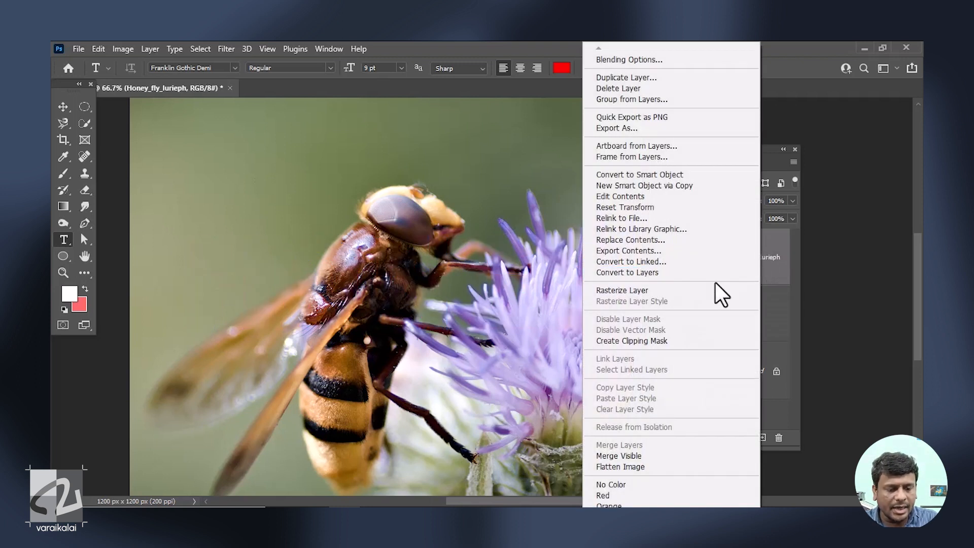
pyautogui.click(672, 339)
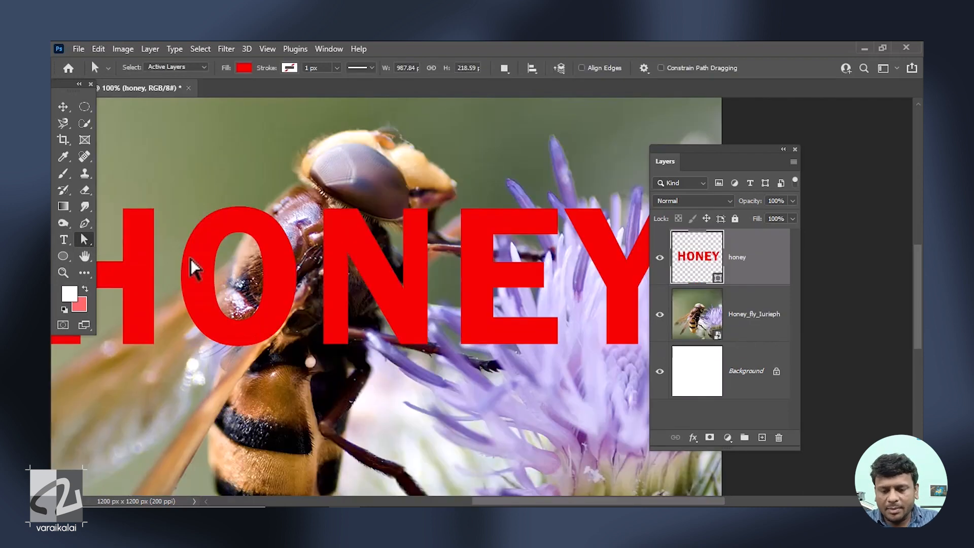
# - Distort the N of the HONEY shape by pulling its lower-right anchor point down and its right stem's upper-left anchor point up
pyautogui.click(285, 269)
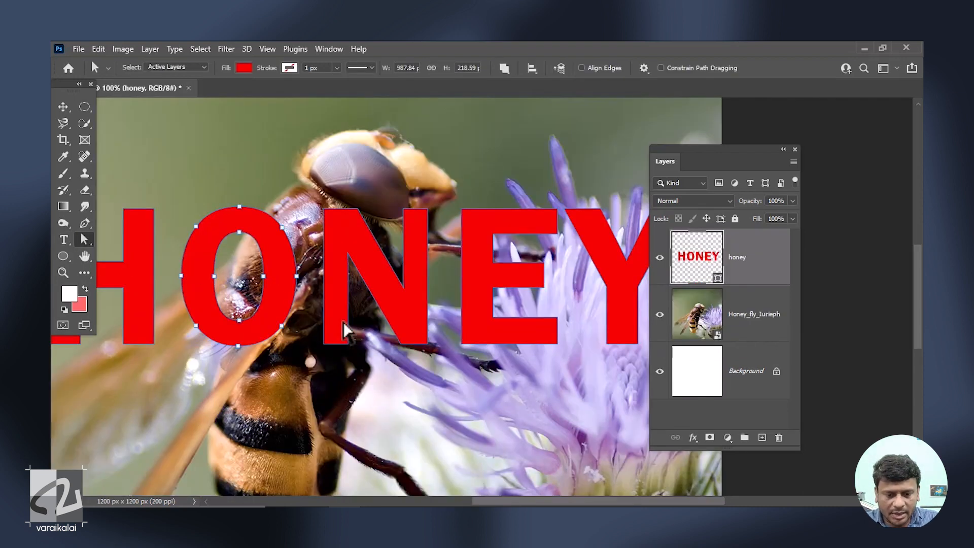
pyautogui.click(414, 310)
pyautogui.moveTo(430, 345); pyautogui.dragTo(452, 380)
pyautogui.moveTo(402, 213); pyautogui.dragTo(367, 147)
pyautogui.hotkey('ctrl', '-')
# - Stretch the Y's stem in the HONEY shape well below the word by moving both of its bottom anchor points down and apart
pyautogui.click(574, 329)
pyautogui.moveTo(567, 331); pyautogui.dragTo(551, 412)
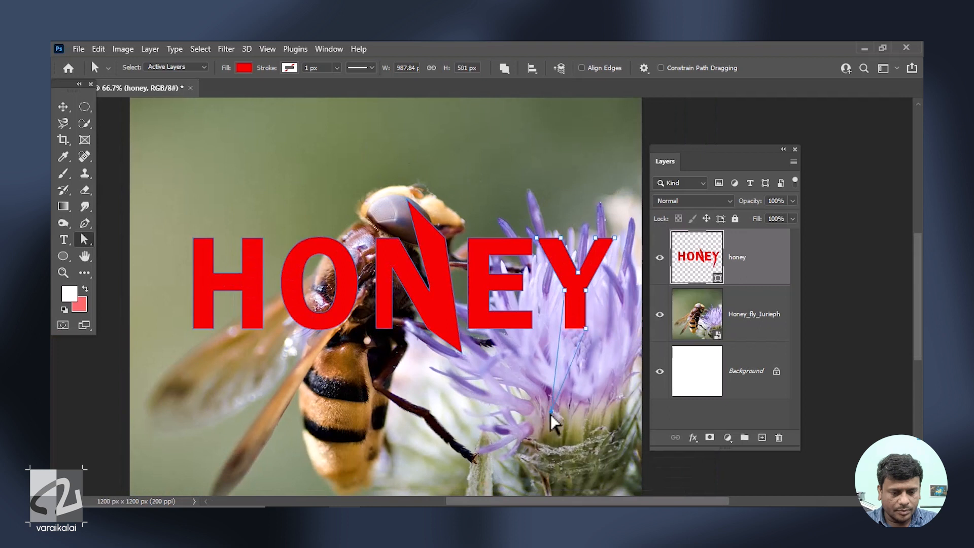
pyautogui.moveTo(588, 349); pyautogui.dragTo(611, 413)
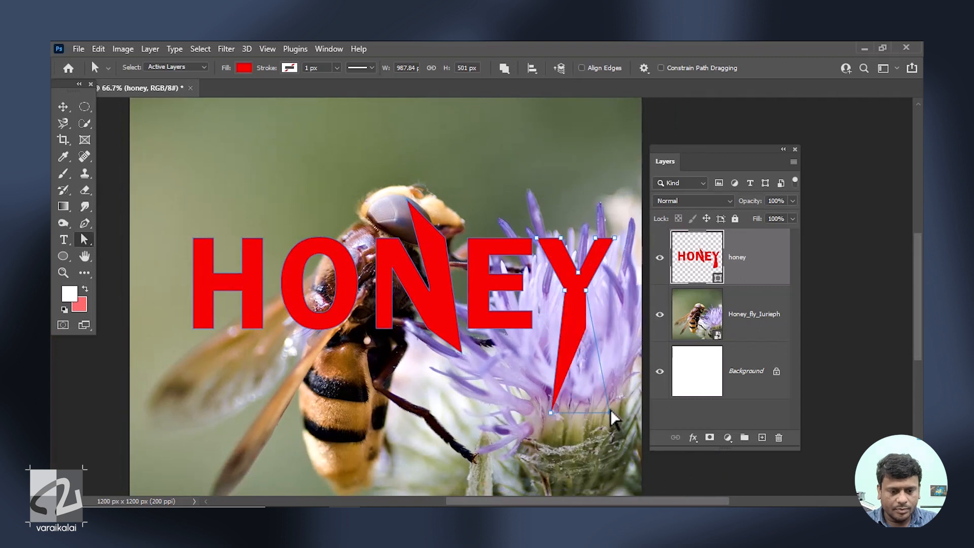
pyautogui.moveTo(613, 417); pyautogui.dragTo(612, 417)
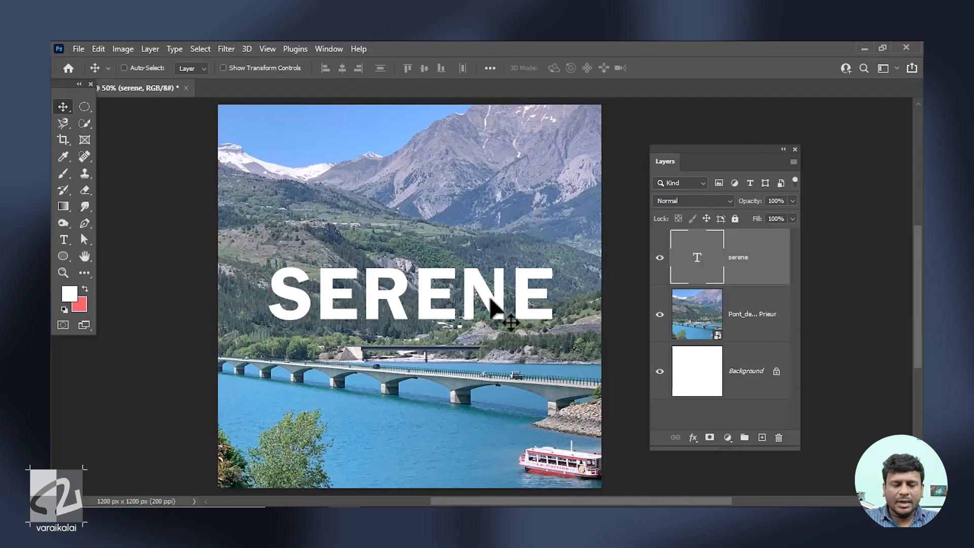
# - Start a warp transform on the SERENE text layer and apply the Arc Lower style
pyautogui.hotkey('ctrl', 't')
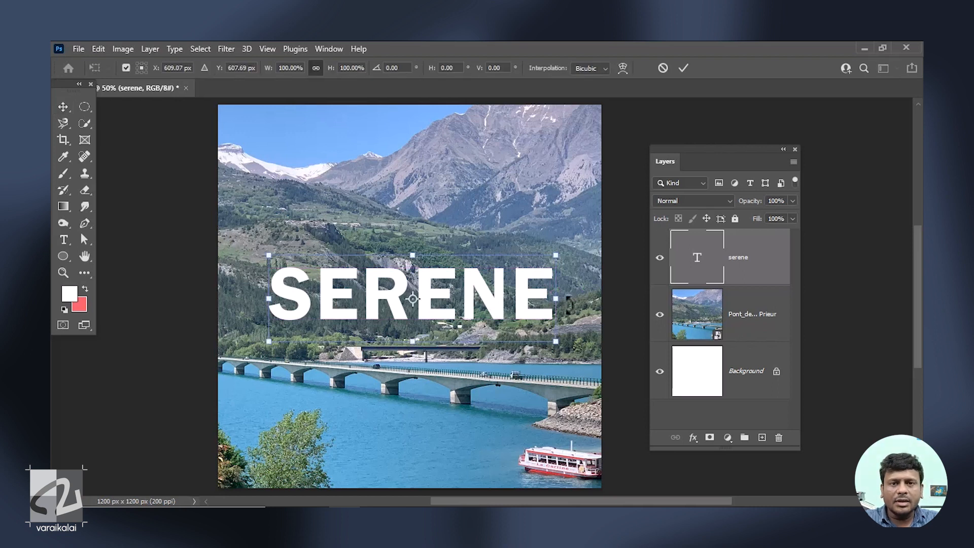
pyautogui.click(623, 68)
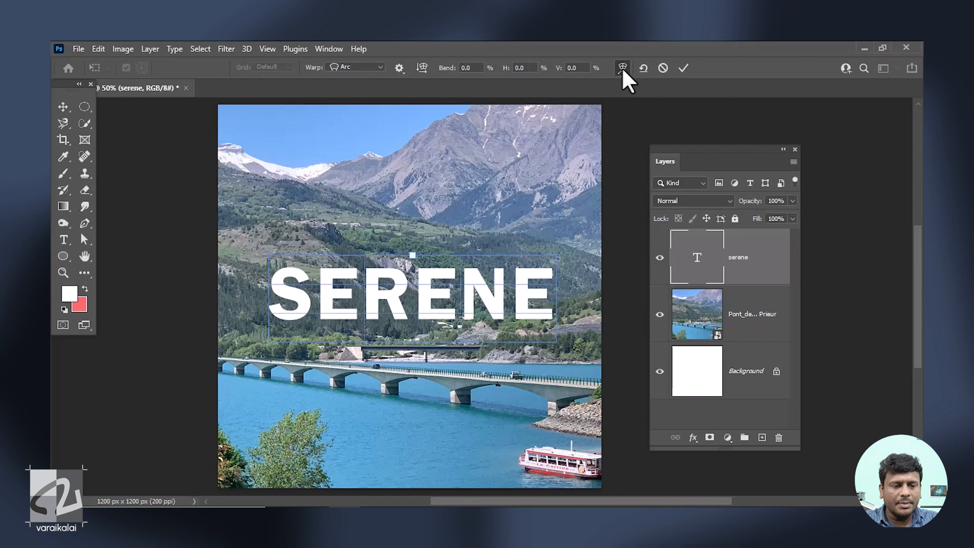
pyautogui.click(357, 68)
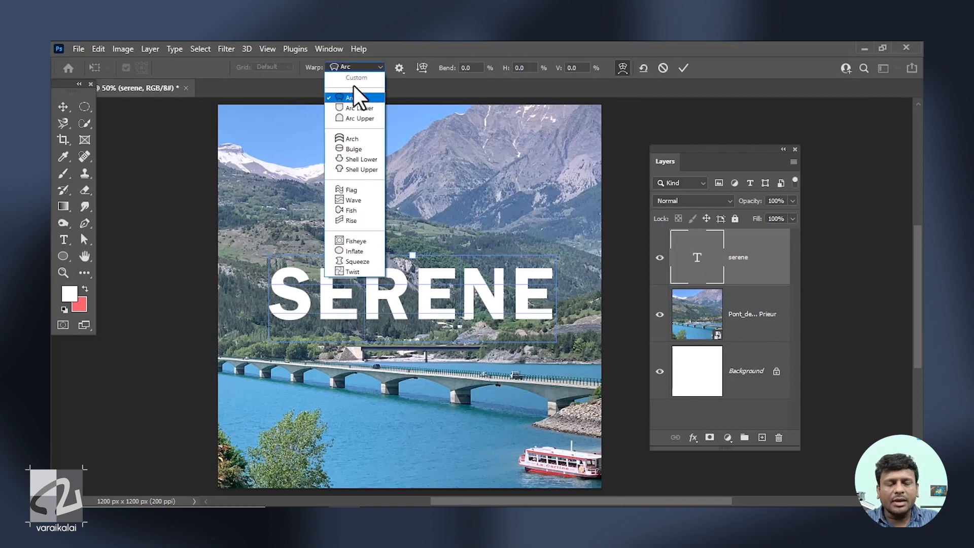
pyautogui.click(359, 108)
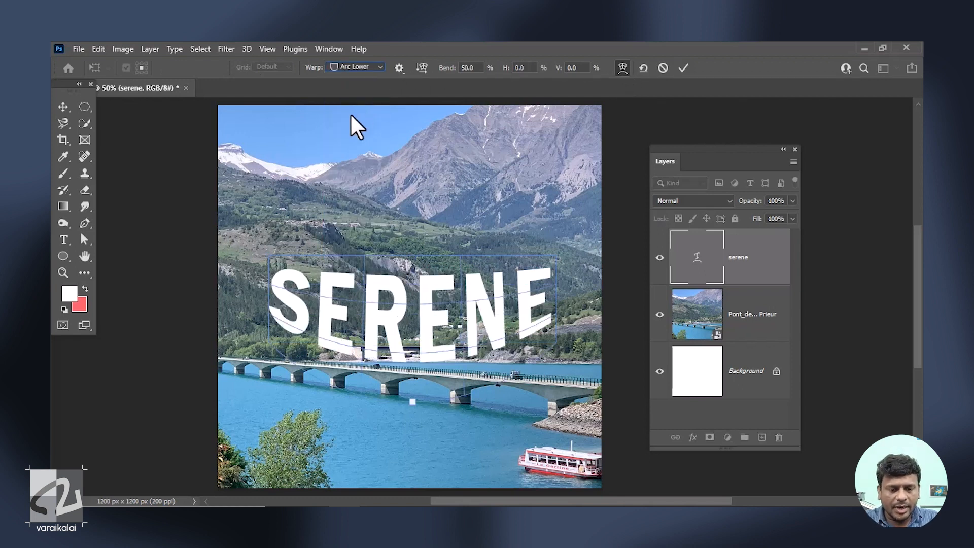
# - Try the Flag, Wave and Squeeze warp styles on the SERENE text
pyautogui.click(363, 73)
pyautogui.click(366, 198)
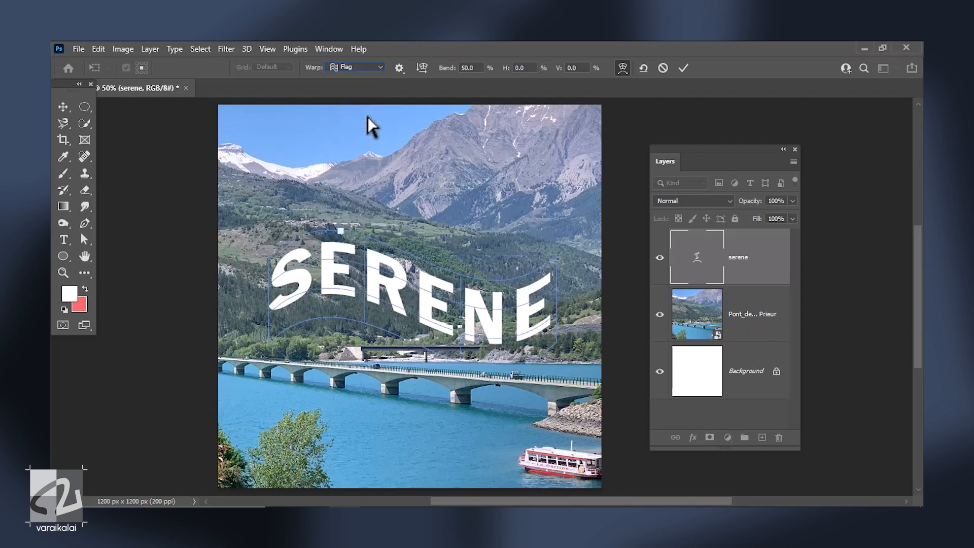
pyautogui.click(360, 68)
pyautogui.click(358, 205)
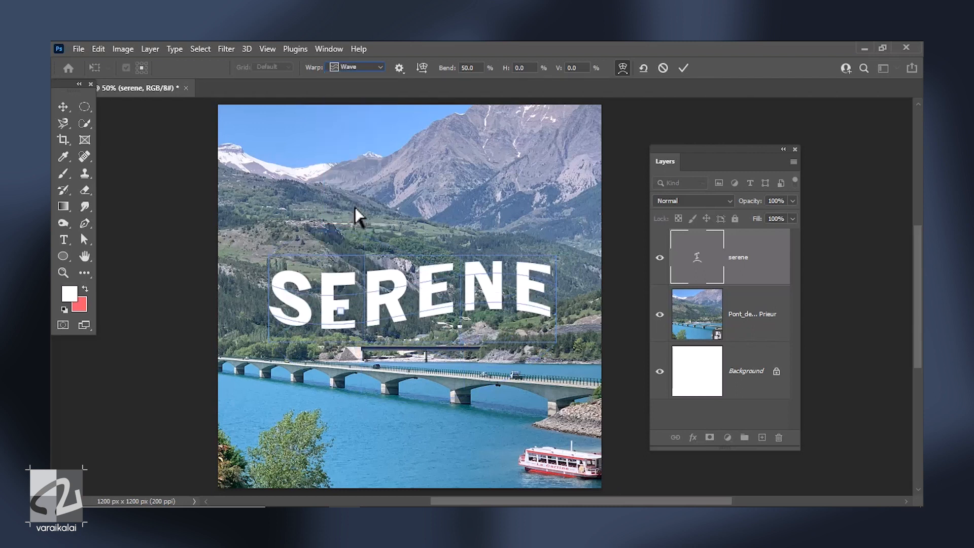
pyautogui.click(359, 68)
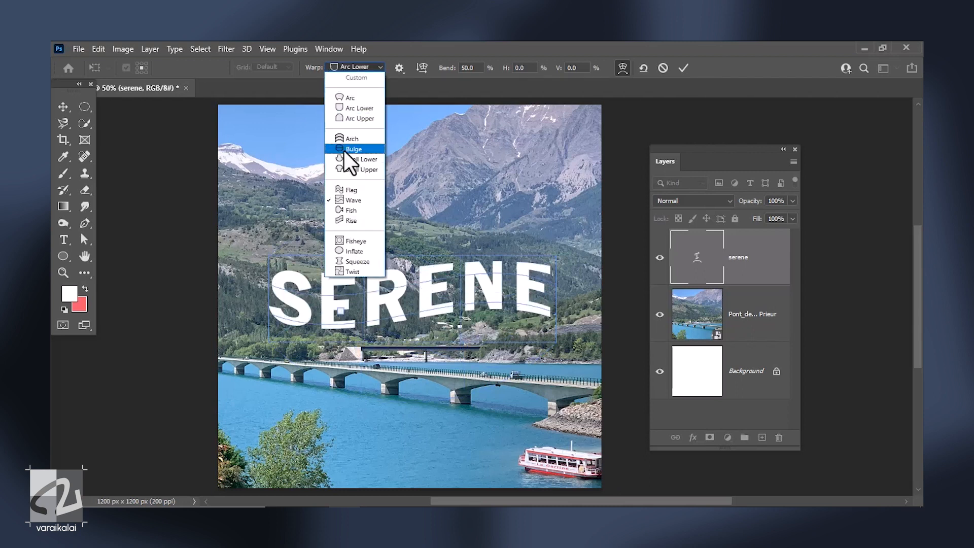
pyautogui.click(350, 262)
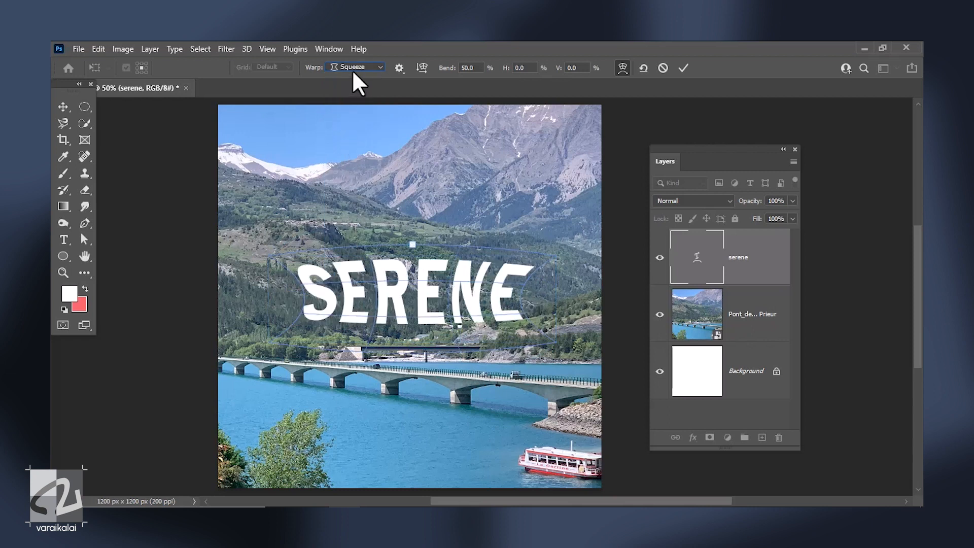
# - Warp the SERENE text with the Arc Upper style, reduce its bend to 28%, and open the horizontal distortion value for editing
pyautogui.click(368, 69)
pyautogui.click(357, 119)
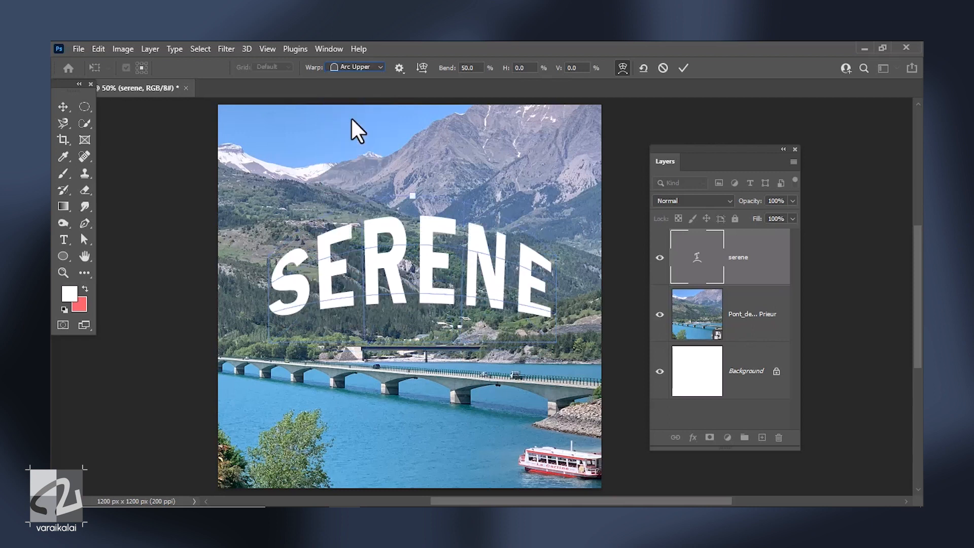
pyautogui.moveTo(412, 195); pyautogui.dragTo(412, 223)
pyautogui.click(526, 68)
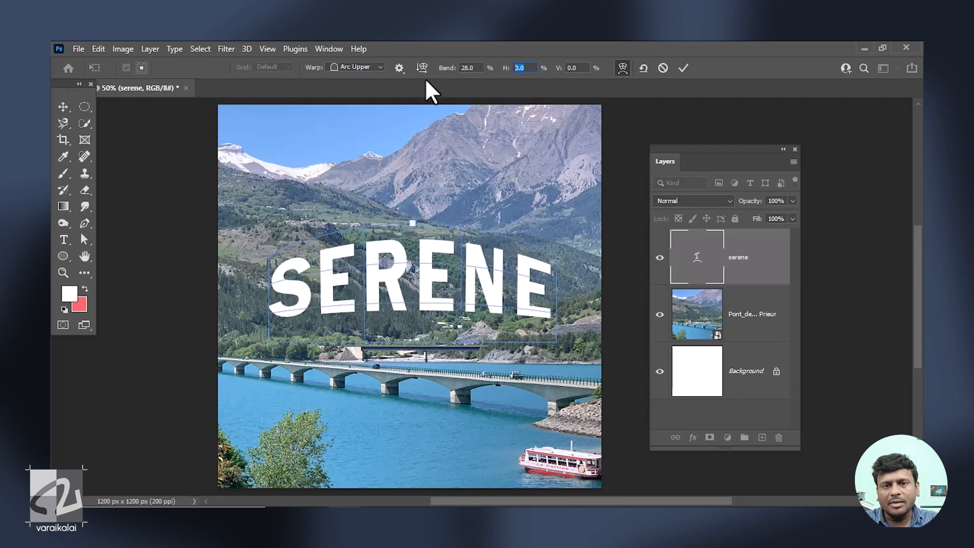